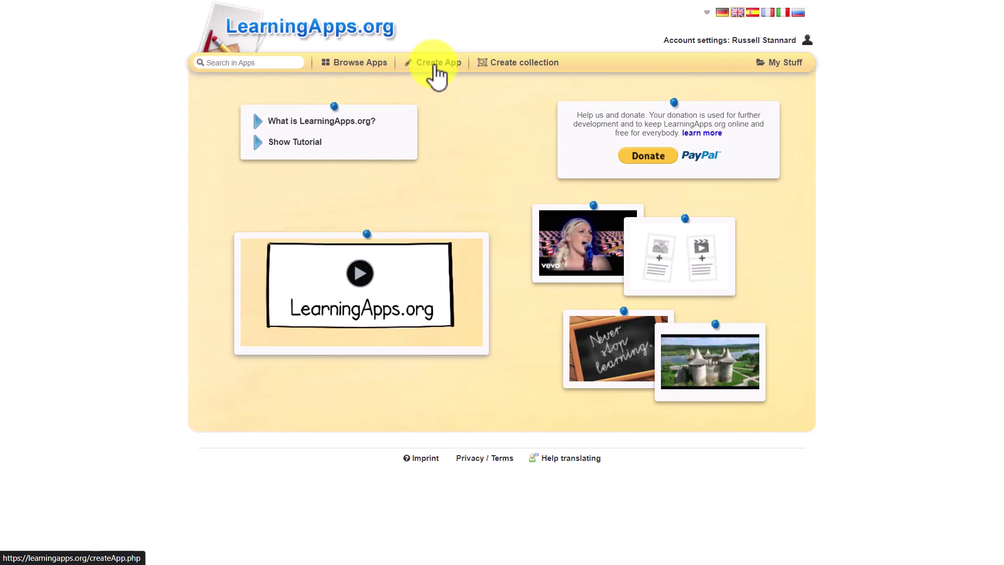
# - Open the app creation page and look through the available activity templates, from Matching Pairs down to the game types
pyautogui.click(436, 73)
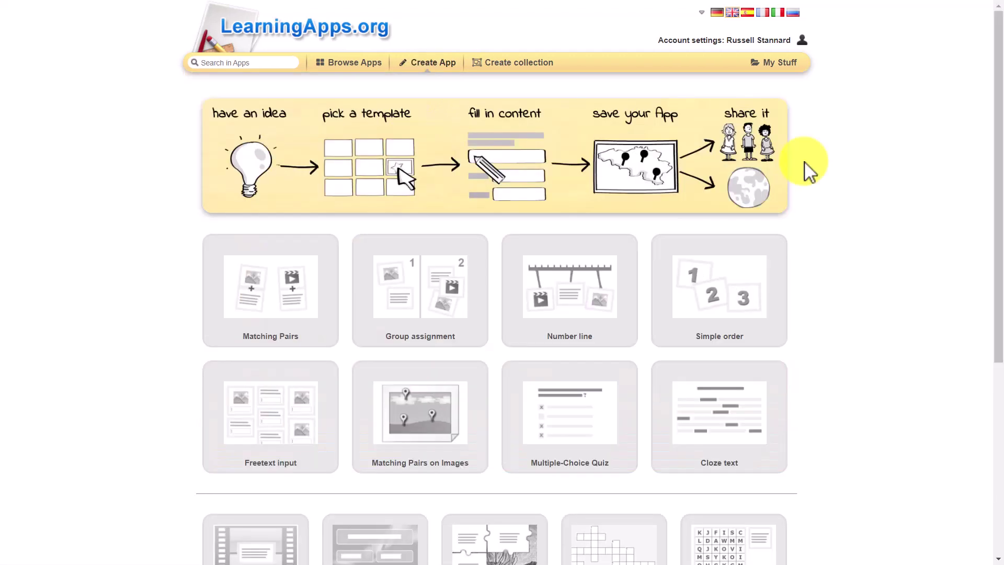
pyautogui.moveTo(995, 219); pyautogui.dragTo(992, 277)
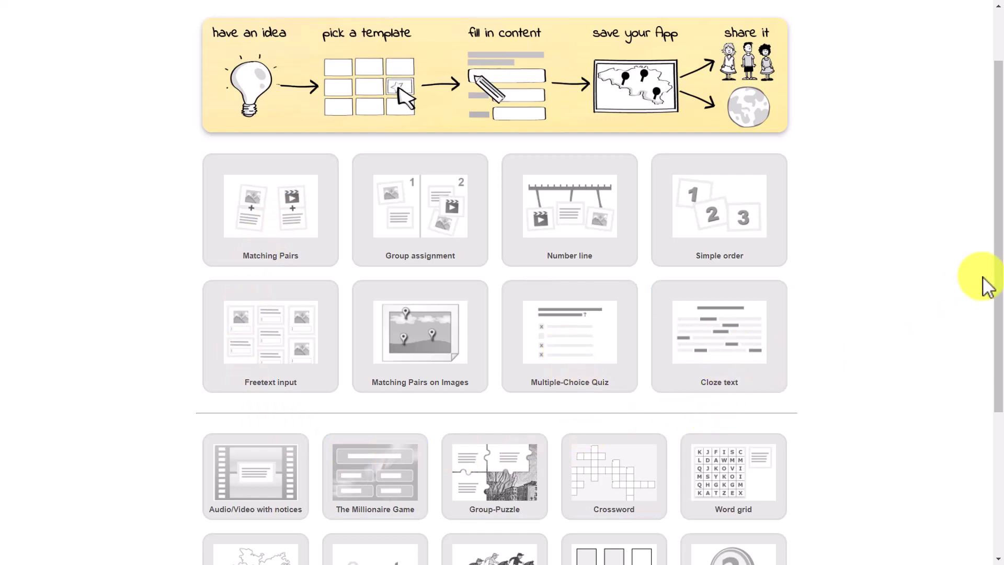
pyautogui.moveTo(999, 283); pyautogui.dragTo(993, 340)
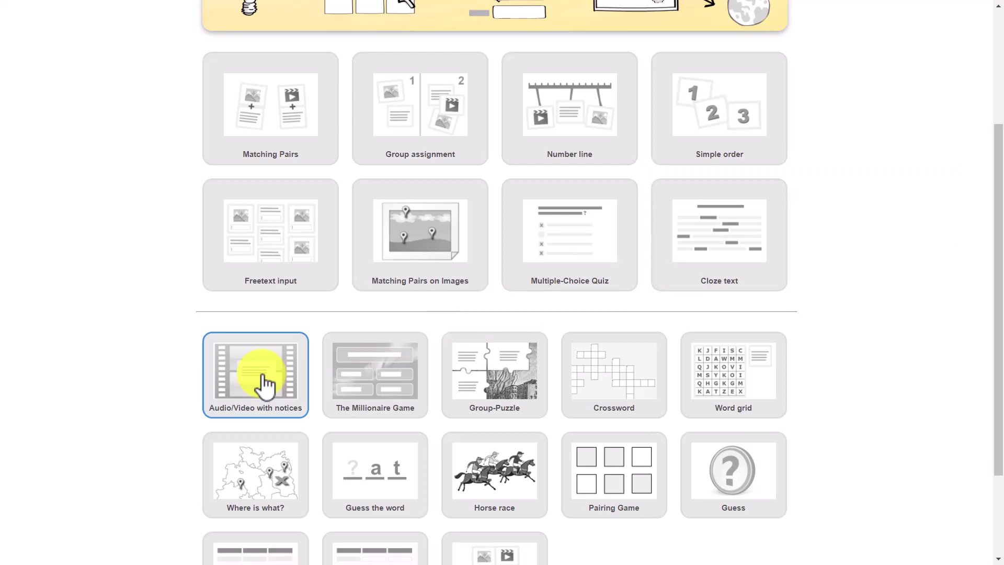
pyautogui.moveTo(992, 399); pyautogui.dragTo(995, 465)
pyautogui.click(596, 353)
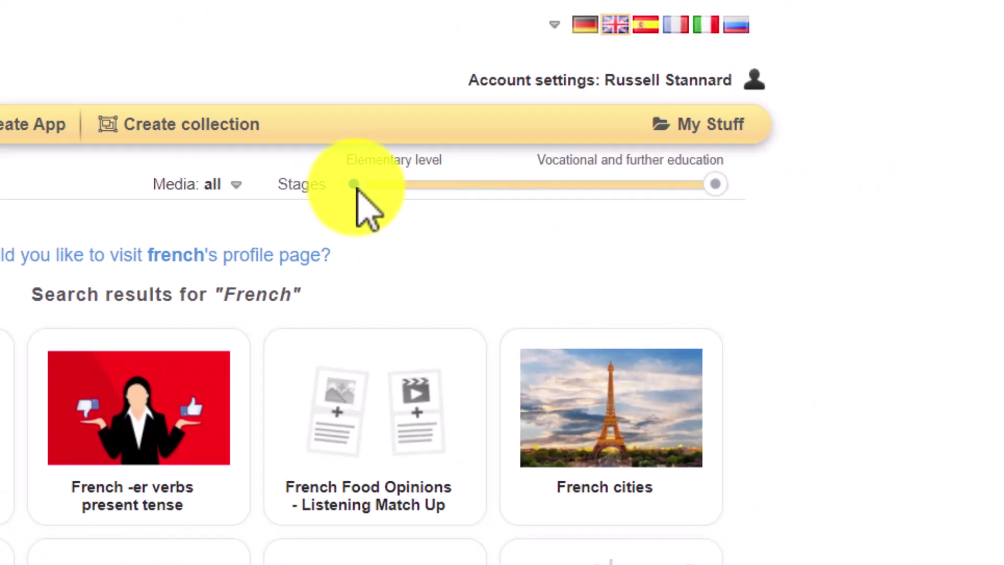
# - Narrow the stages filter to Secondary education through Vocational and further education, and search the app library for "French"
pyautogui.moveTo(384, 189); pyautogui.dragTo(507, 203)
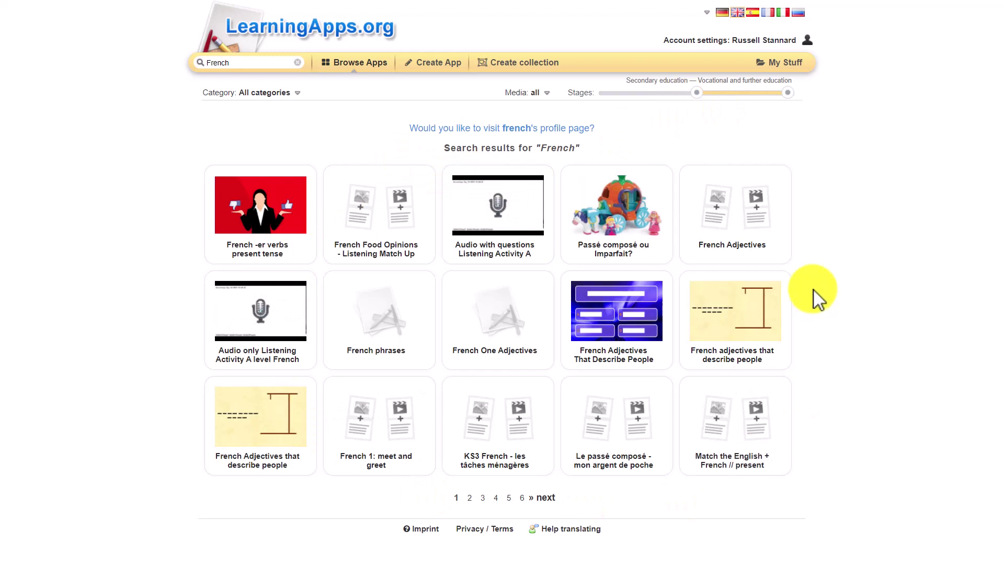
pyautogui.moveTo(792, 277)
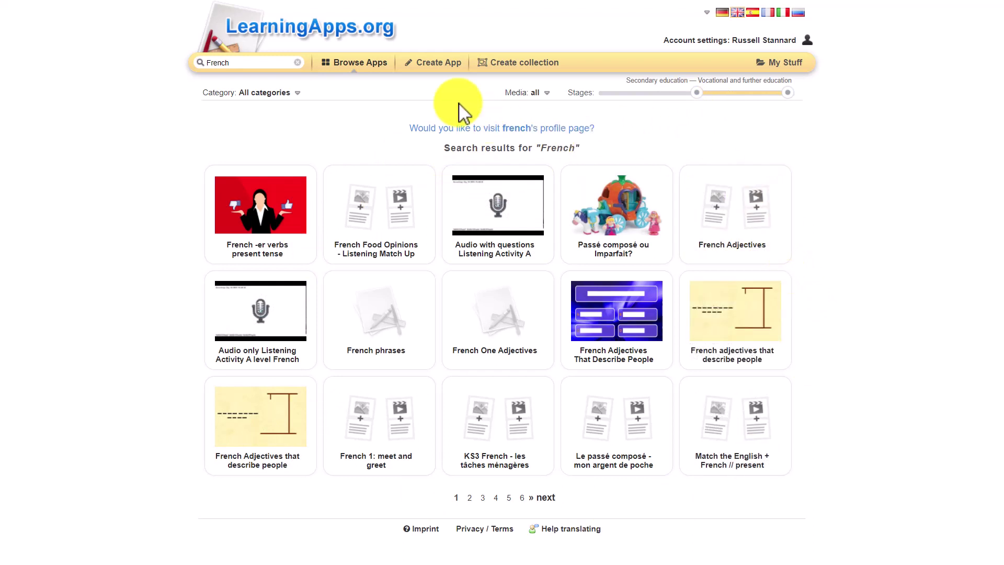
pyautogui.click(356, 63)
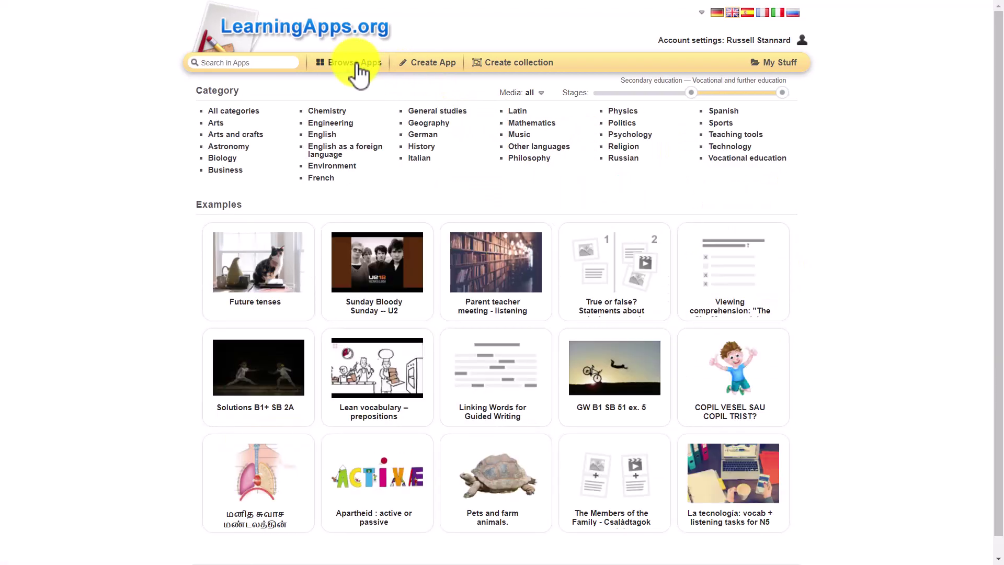
pyautogui.click(245, 63)
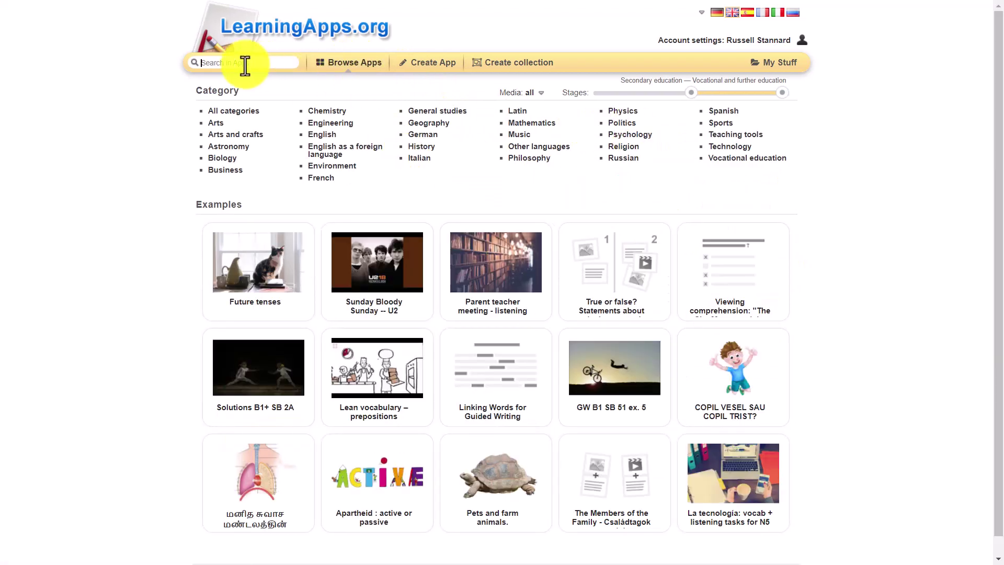
pyautogui.write('French')
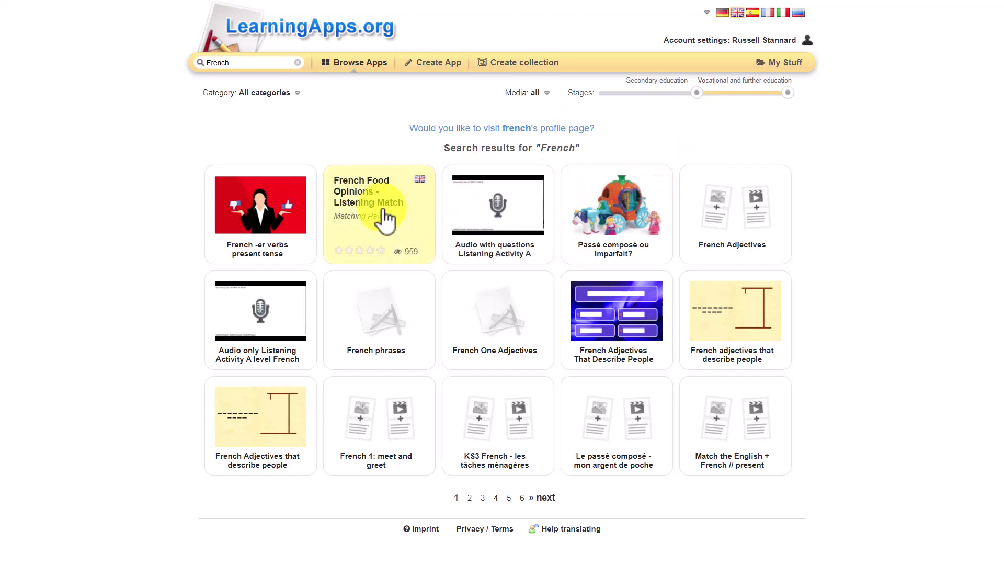
# - Open the French Food Opinions - Listening Match Up app, dismiss its task and view the Audio E card
pyautogui.click(381, 230)
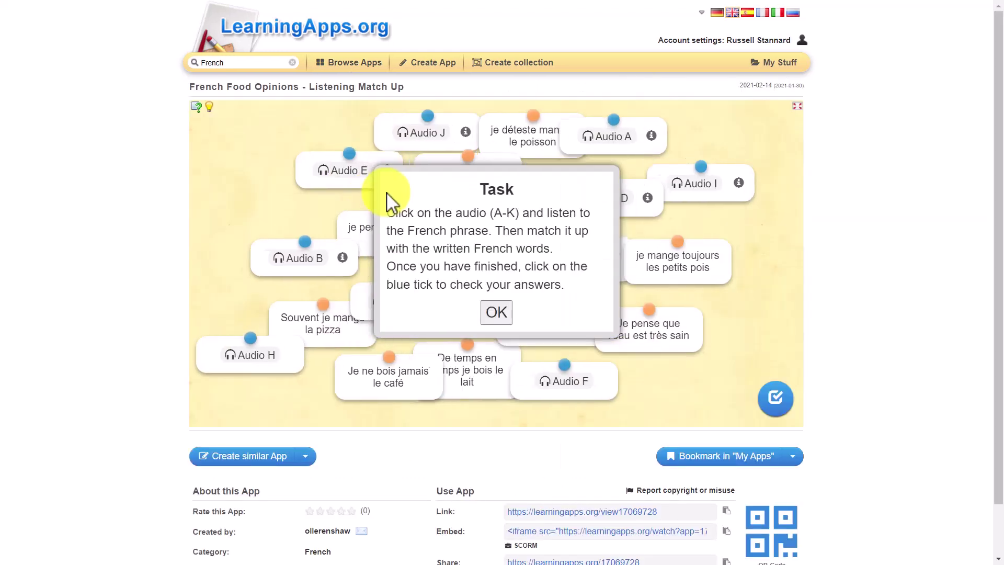
pyautogui.click(495, 314)
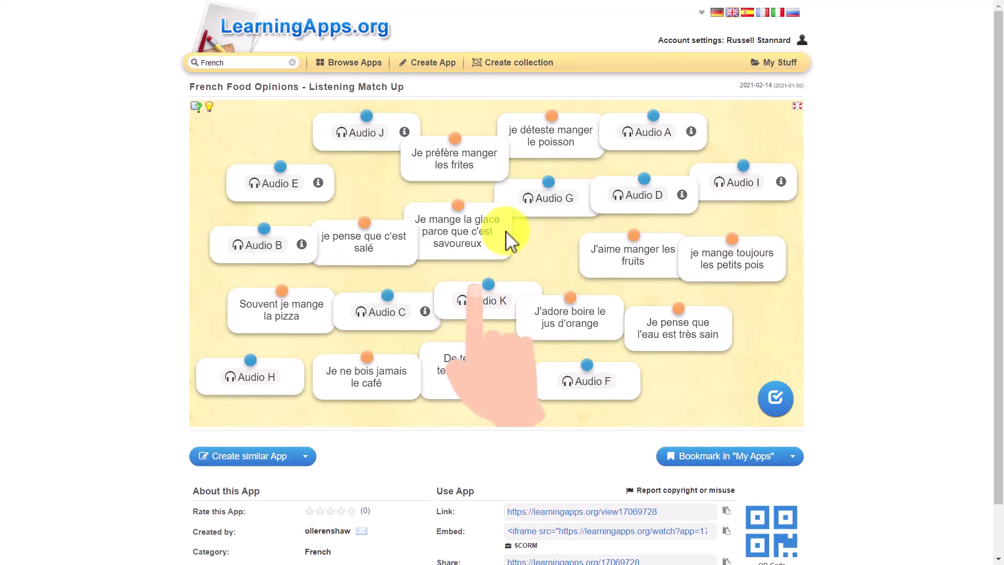
pyautogui.click(281, 195)
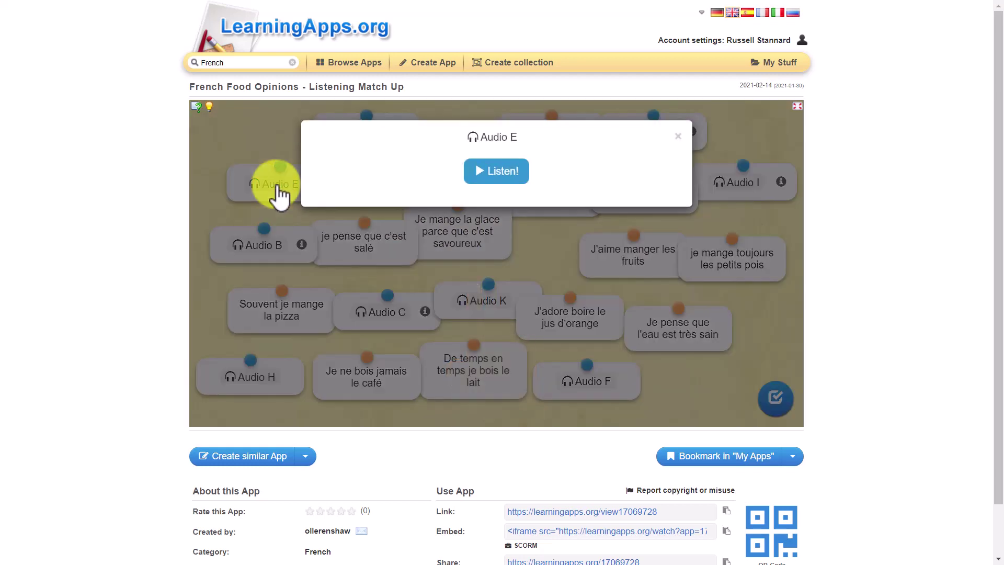
pyautogui.click(678, 137)
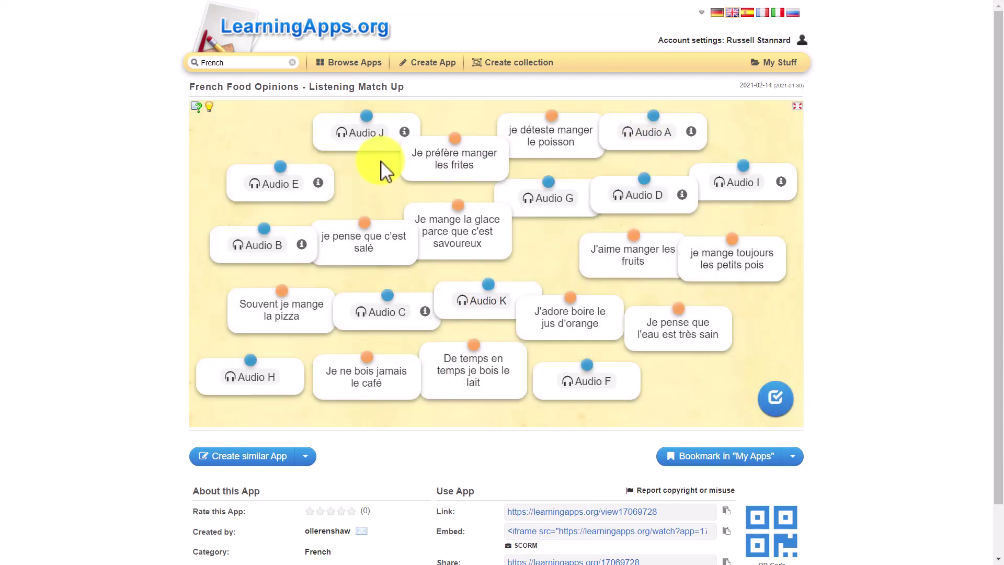
# - Match the phrase "je déteste manger le poisson" with Audio E and move the pair into the corner of the board
pyautogui.moveTo(560, 129); pyautogui.dragTo(299, 184)
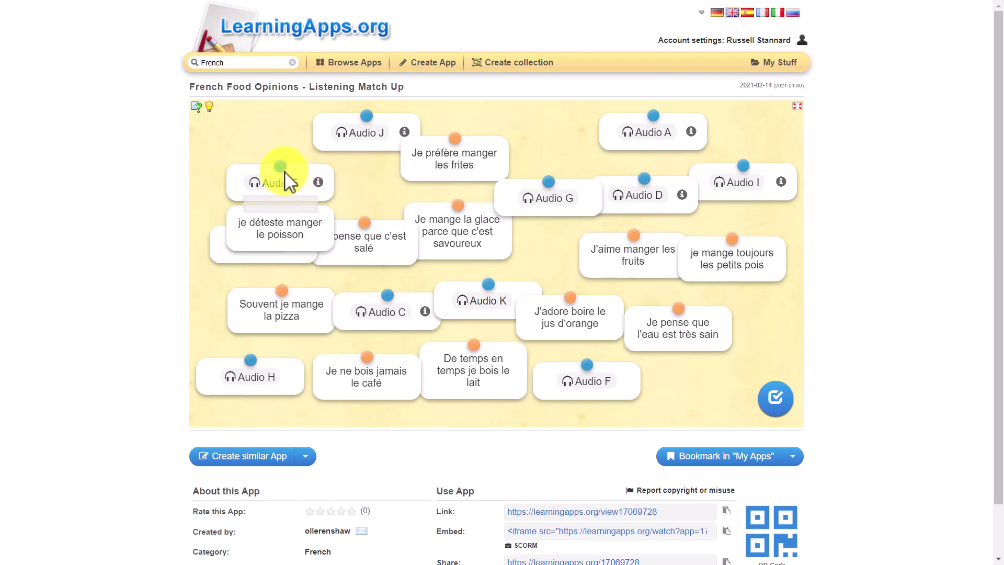
pyautogui.moveTo(300, 177); pyautogui.dragTo(274, 127)
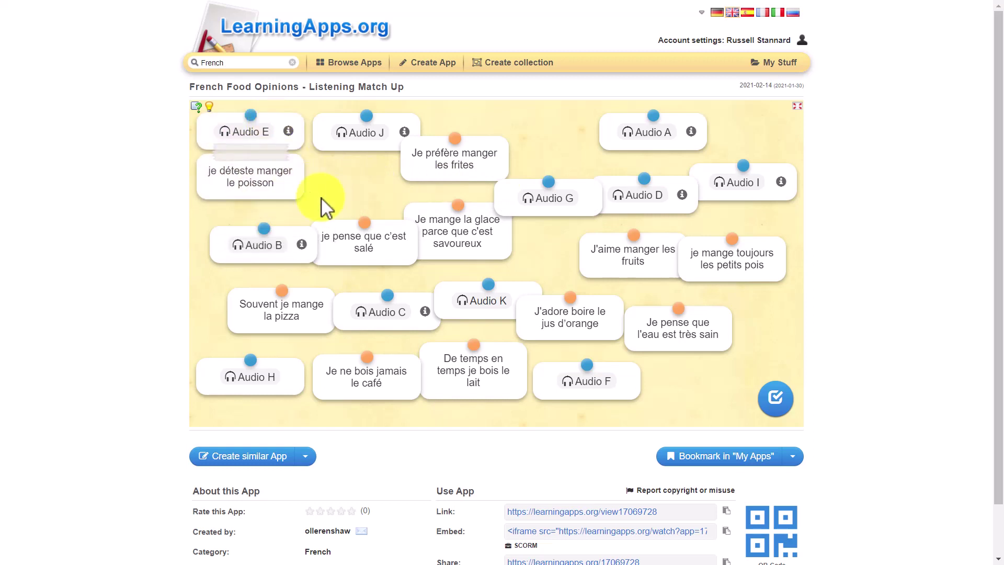
pyautogui.click(486, 297)
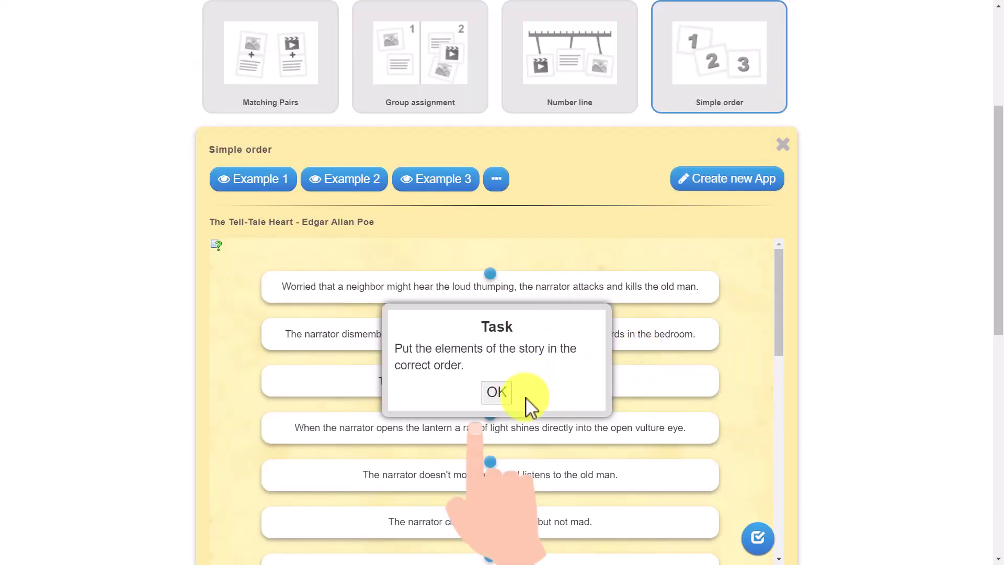
# - Start The Tell-Tale Heart ordering example and move the police sentence to first place, then the dismembering and listening sentences further up
pyautogui.click(497, 398)
pyautogui.moveTo(781, 331); pyautogui.dragTo(802, 321)
pyautogui.moveTo(522, 393); pyautogui.dragTo(498, 269)
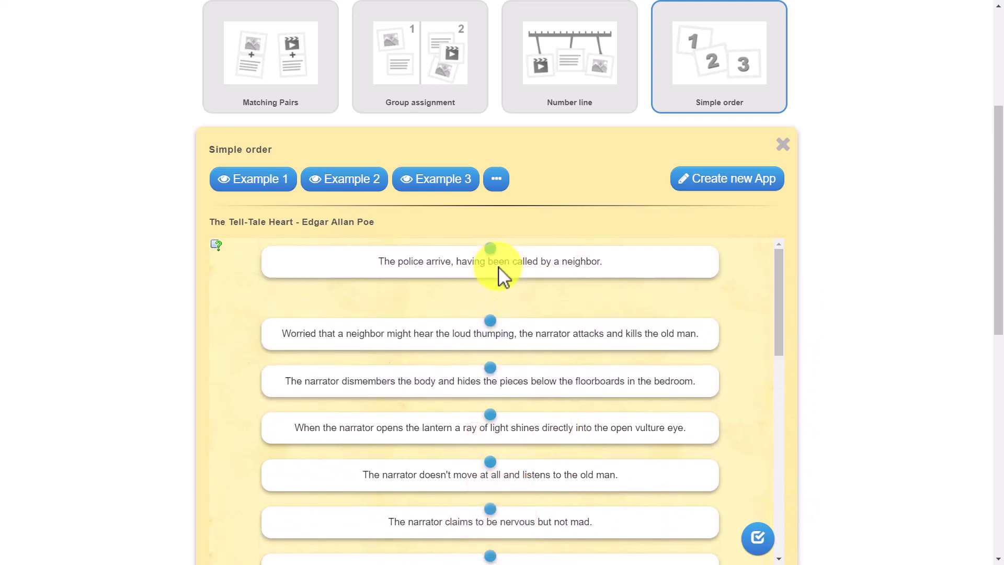
pyautogui.moveTo(513, 390); pyautogui.dragTo(517, 324)
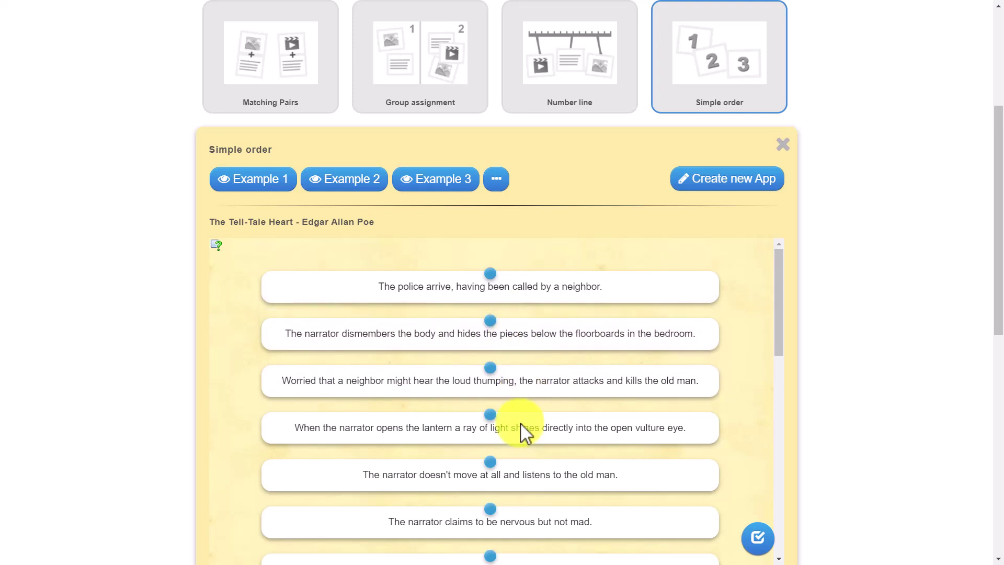
pyautogui.moveTo(523, 469); pyautogui.dragTo(503, 335)
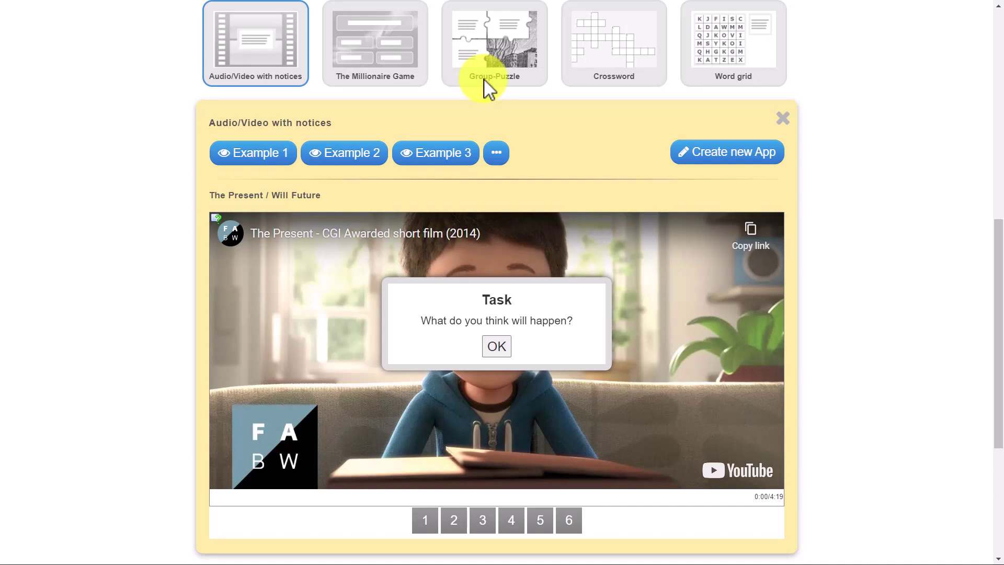
# - Start the Audio/Video with notices example "The Present / Will Future" and play its video
pyautogui.click(495, 348)
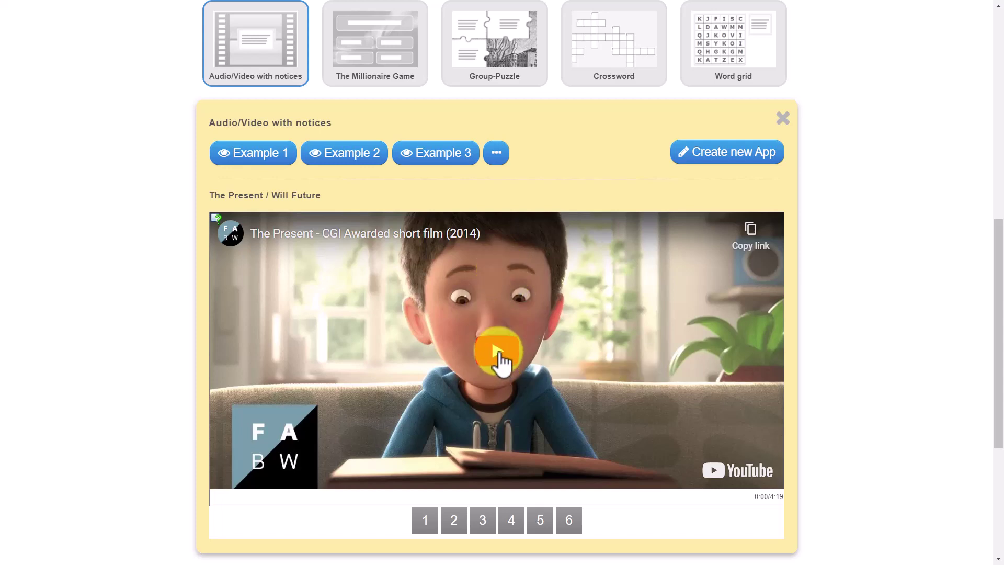
pyautogui.click(500, 362)
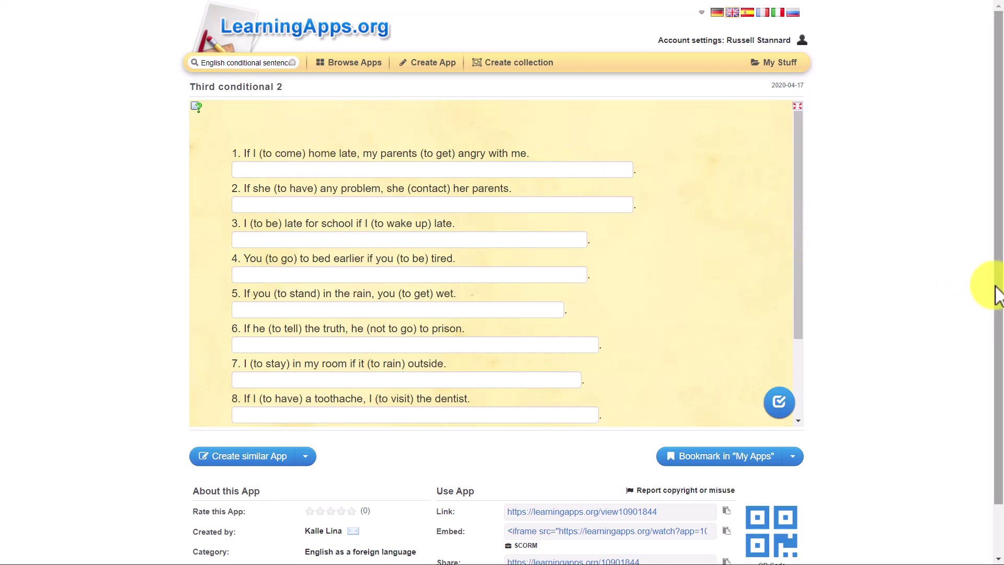
# - Copy the link of the Third conditional 2 app, enlarge its QR code and close it again
pyautogui.moveTo(997, 287); pyautogui.dragTo(1000, 418)
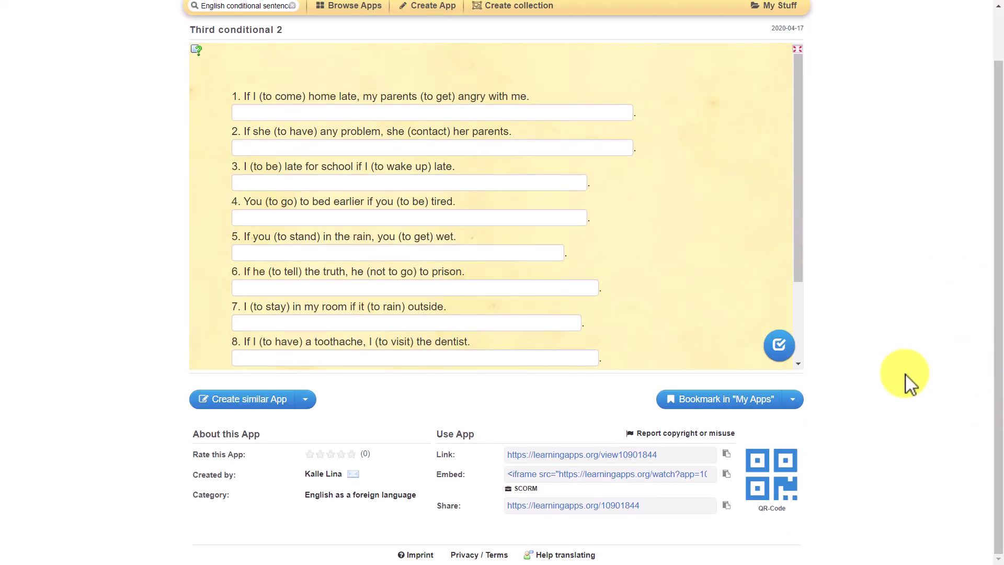
pyautogui.click(727, 453)
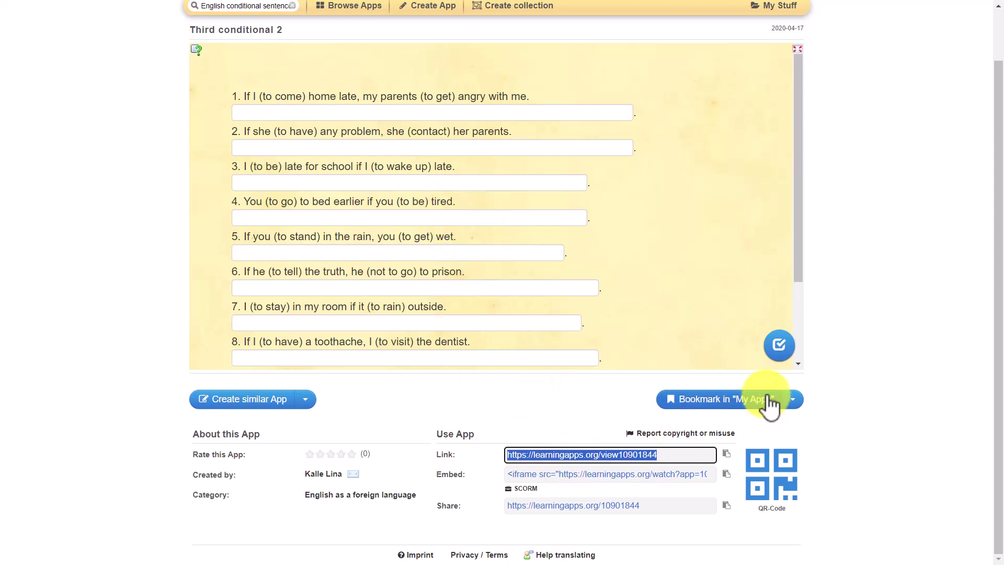
pyautogui.click(774, 484)
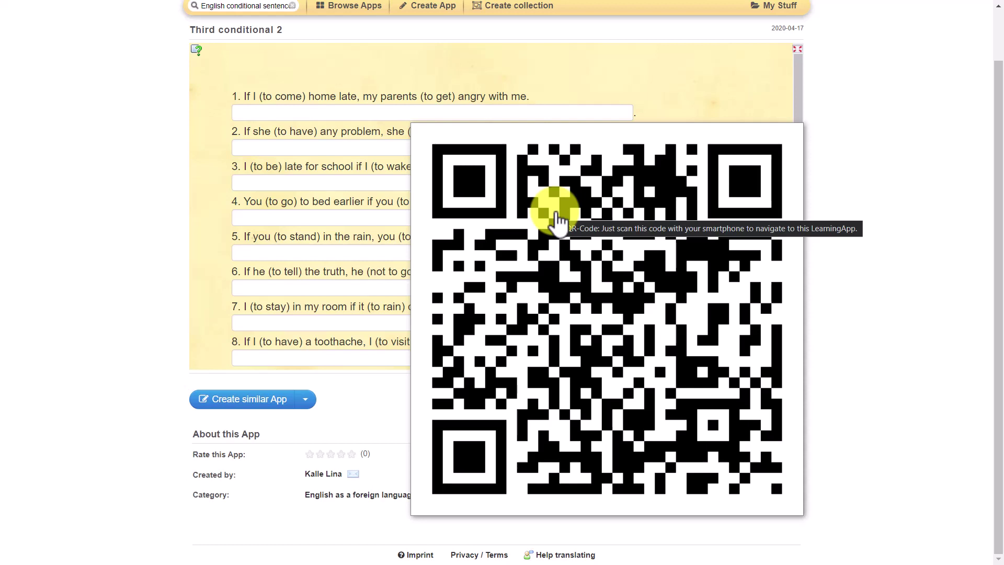
pyautogui.click(590, 319)
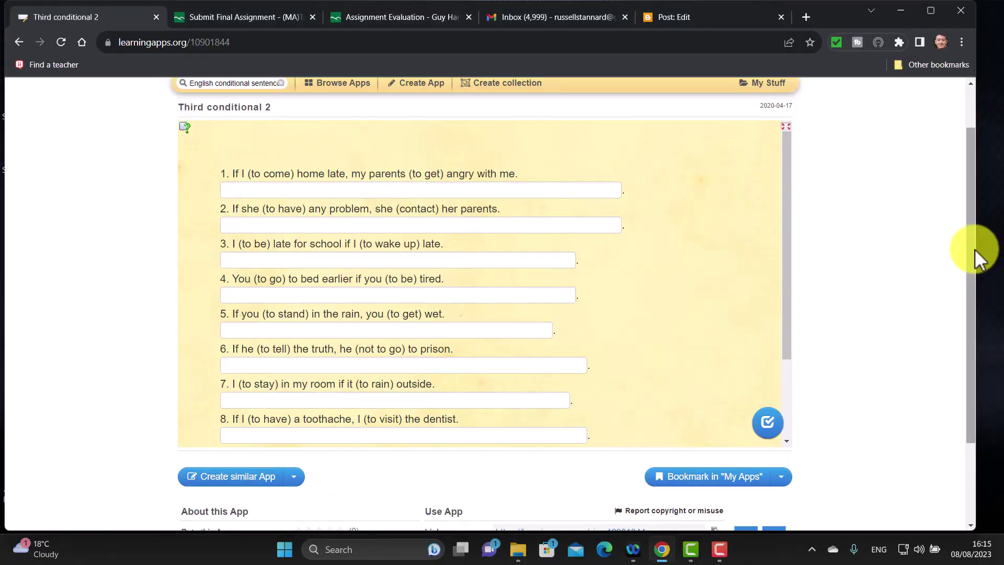
# - Copy the embed code of the Third conditional 2 app and paste it into the HTML view of the Blogger post
pyautogui.moveTo(975, 252); pyautogui.dragTo(967, 399)
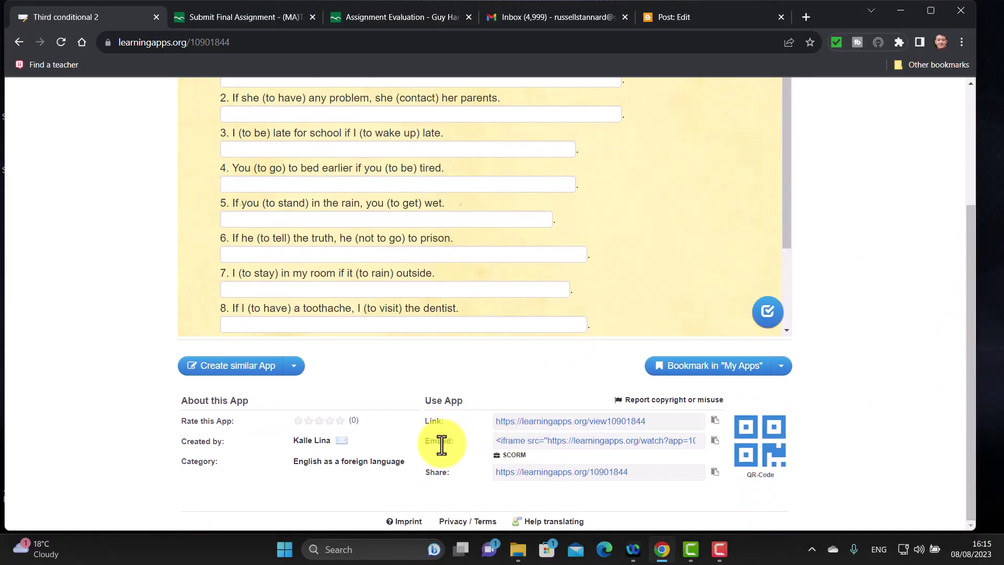
pyautogui.click(716, 442)
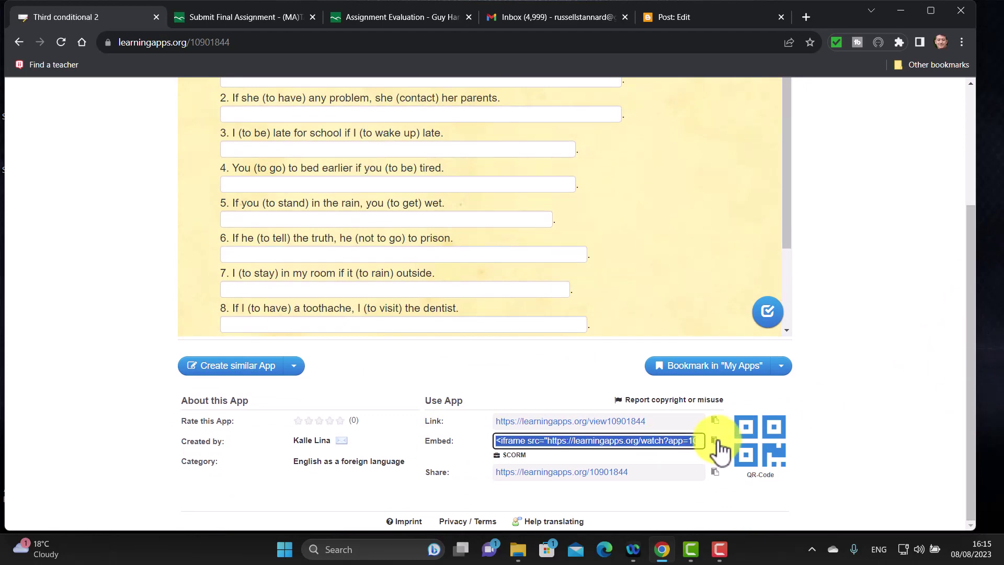
pyautogui.click(675, 17)
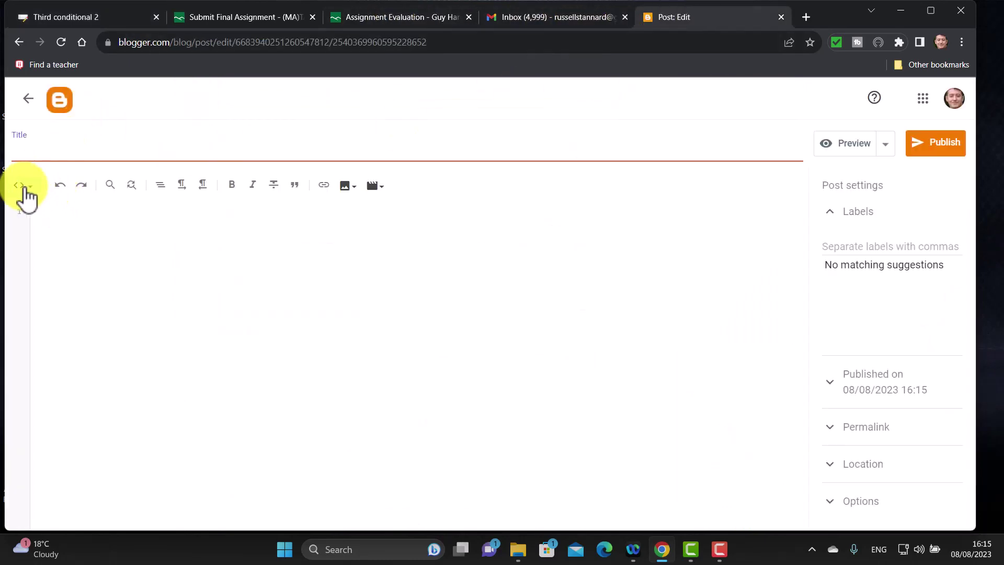
pyautogui.click(20, 189)
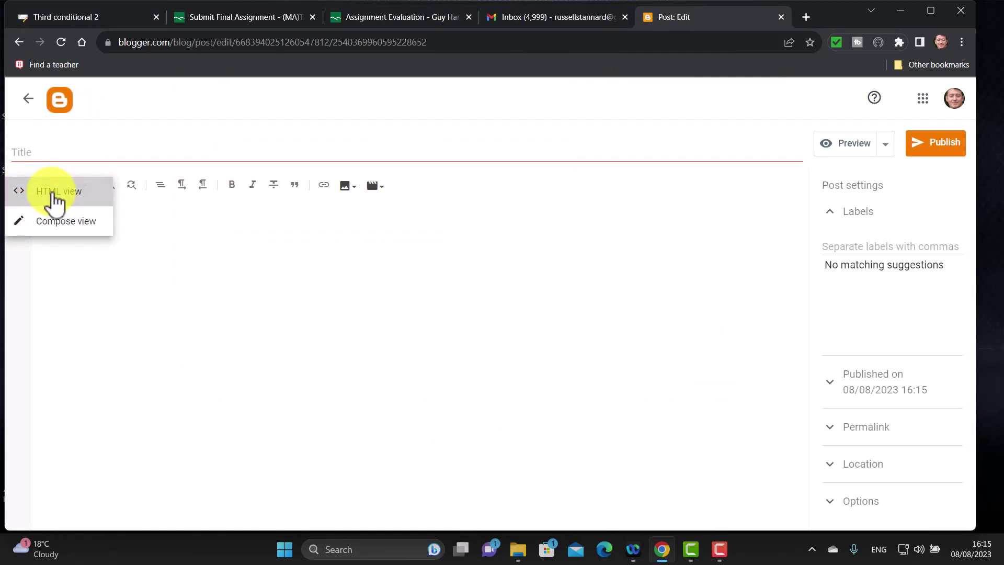
pyautogui.click(55, 196)
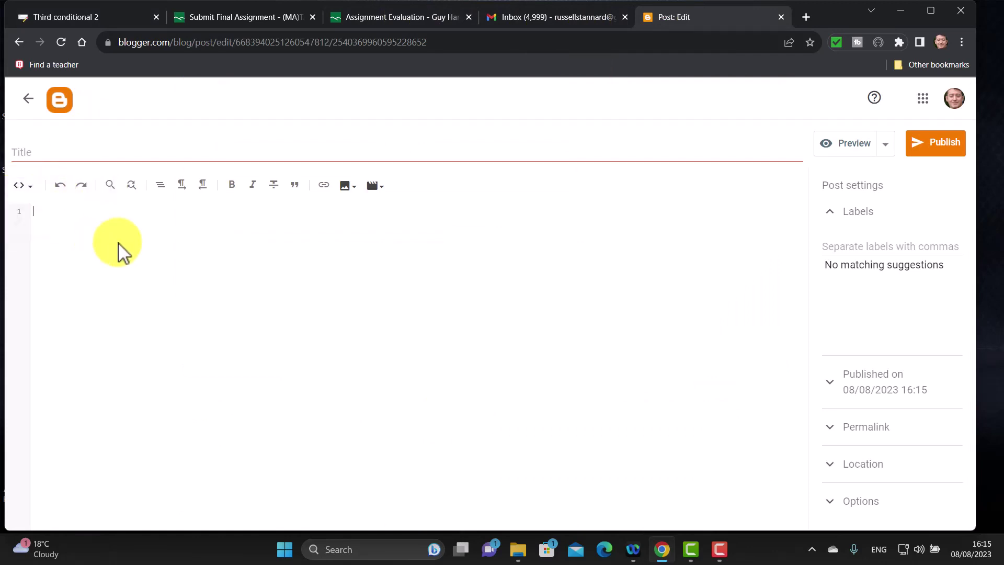
pyautogui.hotkey('ctrl', 'v')
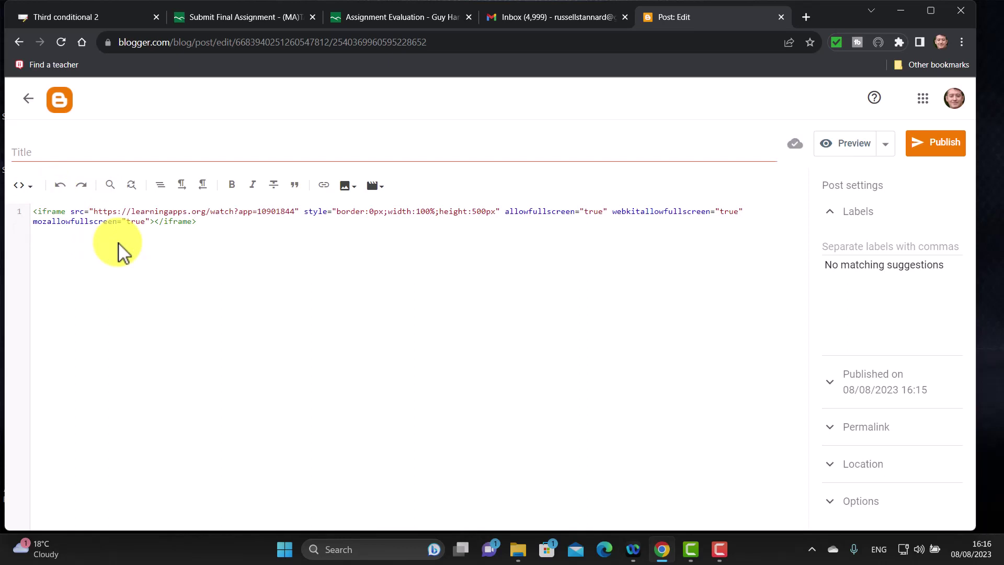
# - Preview the Blogger post to examine the embedded exercise
pyautogui.click(850, 149)
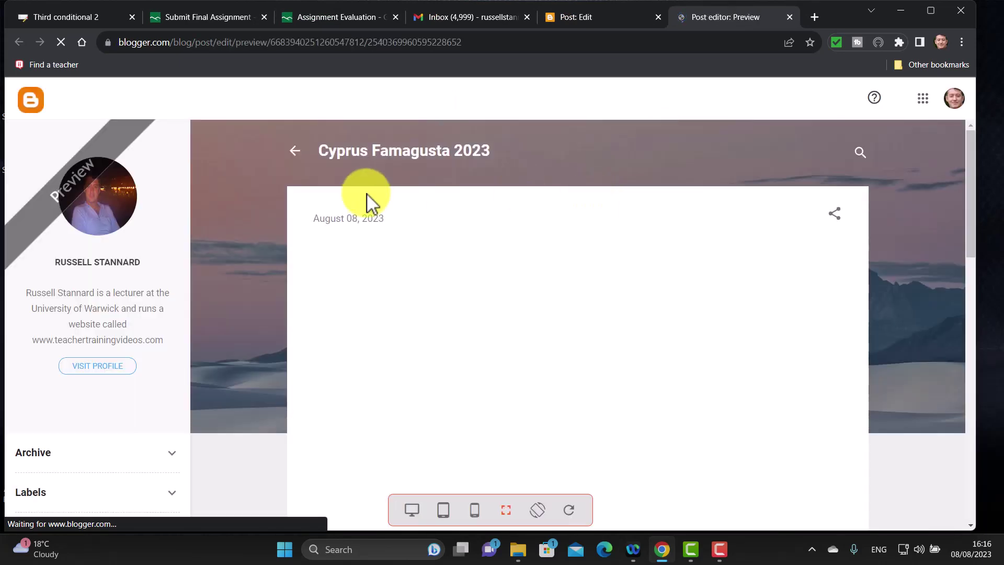
pyautogui.moveTo(965, 215); pyautogui.dragTo(967, 241)
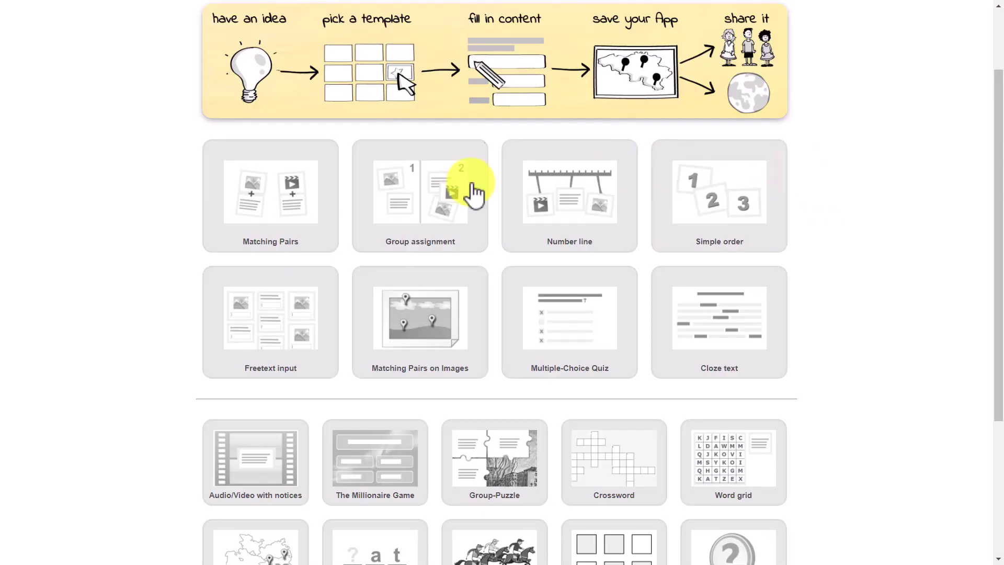
# - Open the Matching Pairs template and start its example "Words related to a theatre play"
pyautogui.click(291, 201)
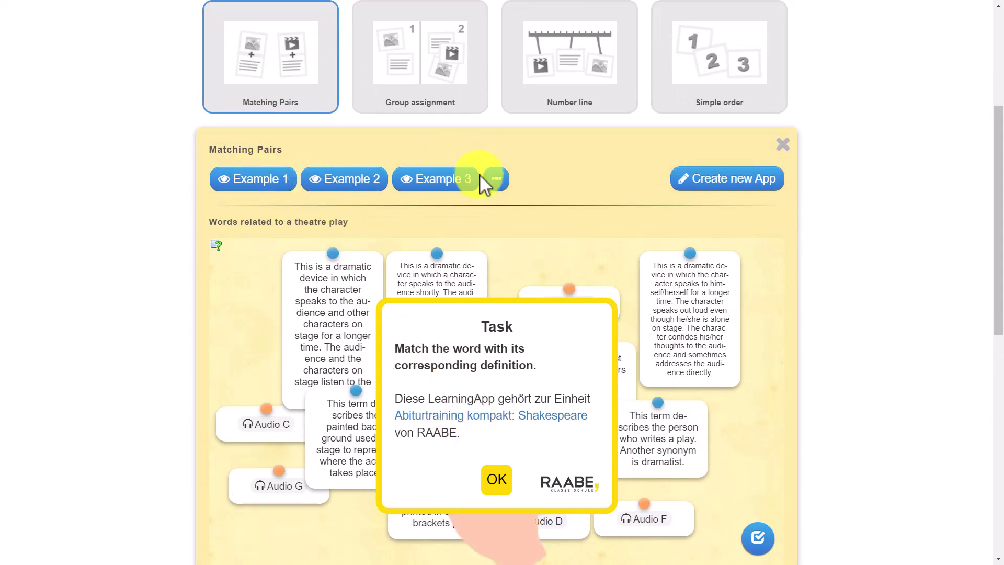
pyautogui.click(496, 482)
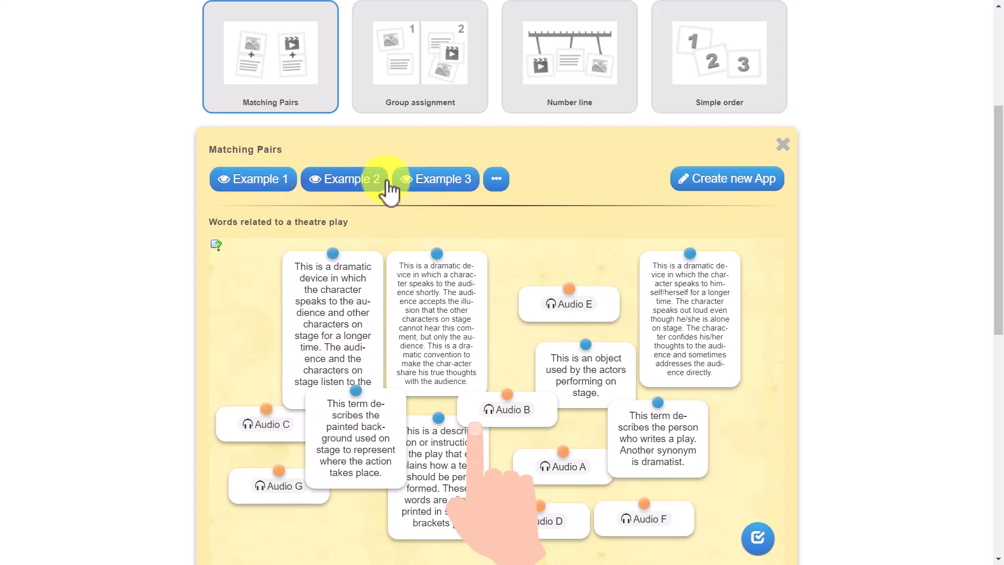
# - Create a new app from the Matching Pairs template and title it "Countries of the World"
pyautogui.click(724, 194)
pyautogui.click(275, 133)
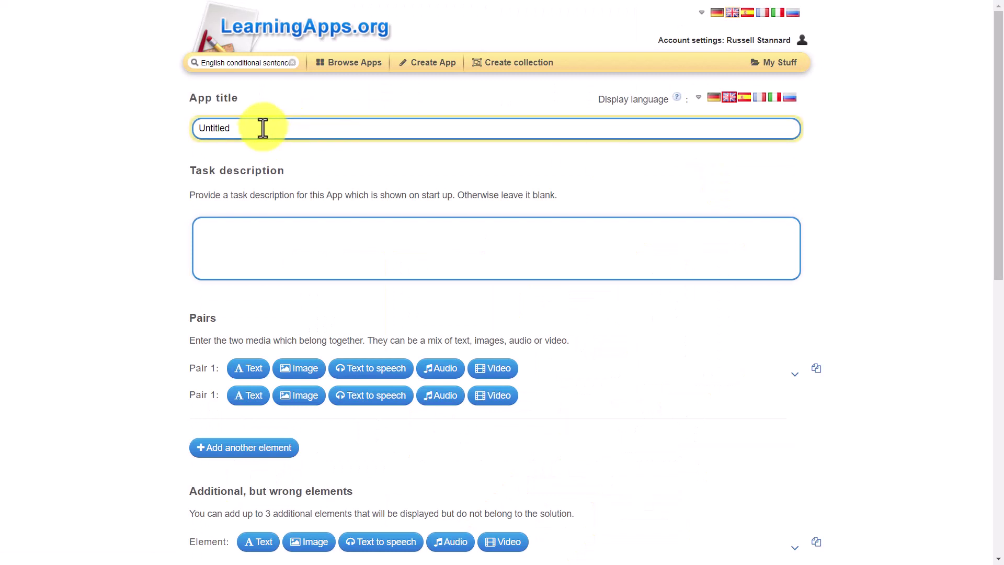
pyautogui.press('BackSpace')
pyautogui.press('BackSpace')
pyautogui.press('BackSpace')
pyautogui.press('BackSpace')
pyautogui.press('BackSpace')
pyautogui.press('BackSpace')
pyautogui.press('BackSpace')
pyautogui.press('BackSpace')
pyautogui.write('Countrie')
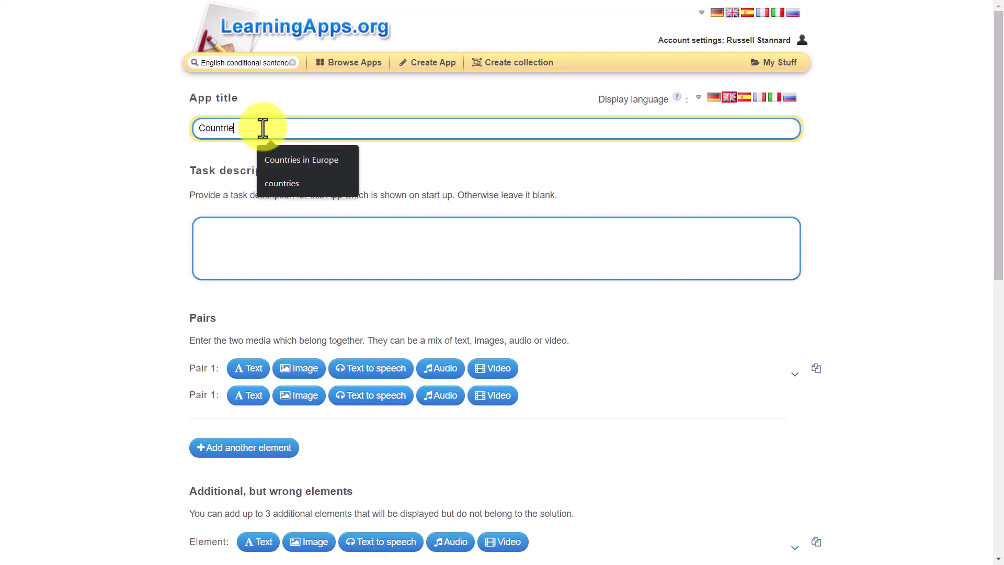
pyautogui.write('s of the wor')
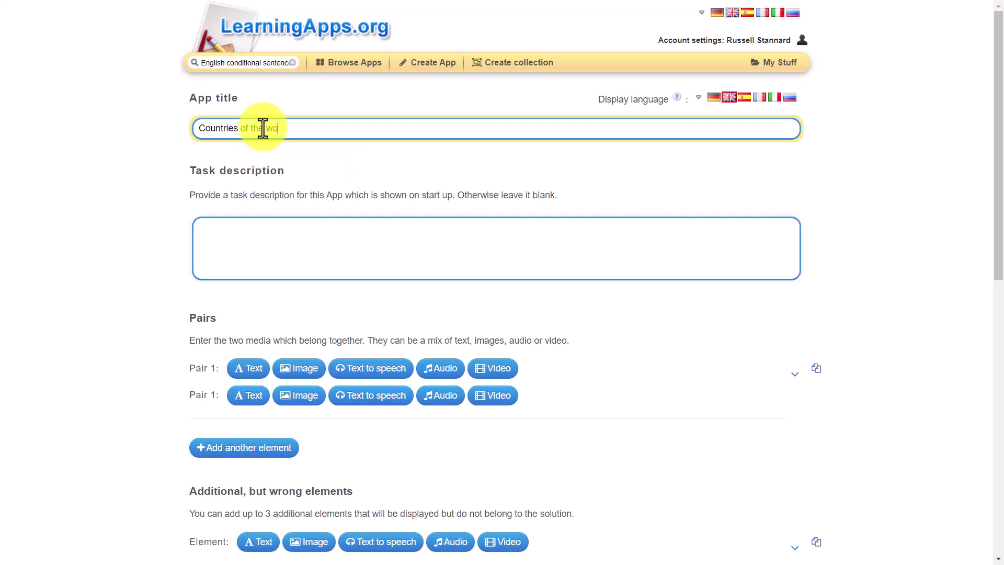
pyautogui.press('BackSpace')
pyautogui.press('BackSpace')
pyautogui.press('BackSpace')
pyautogui.write('World')
pyautogui.click(246, 235)
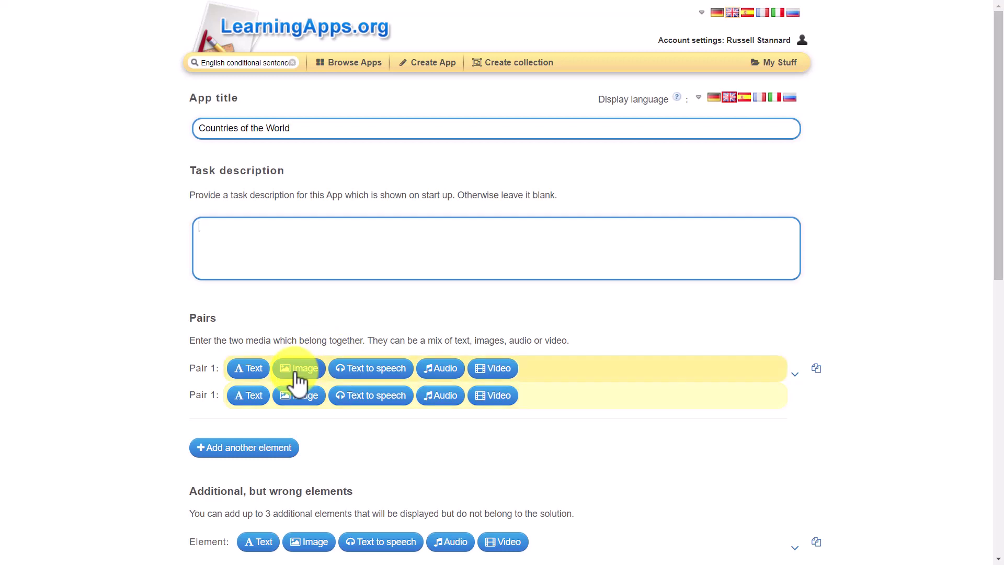
# - Fill pair 1 with the text "Spain" and a pasted English text-to-speech description beginning "A country in Southern Europe that"
pyautogui.click(255, 373)
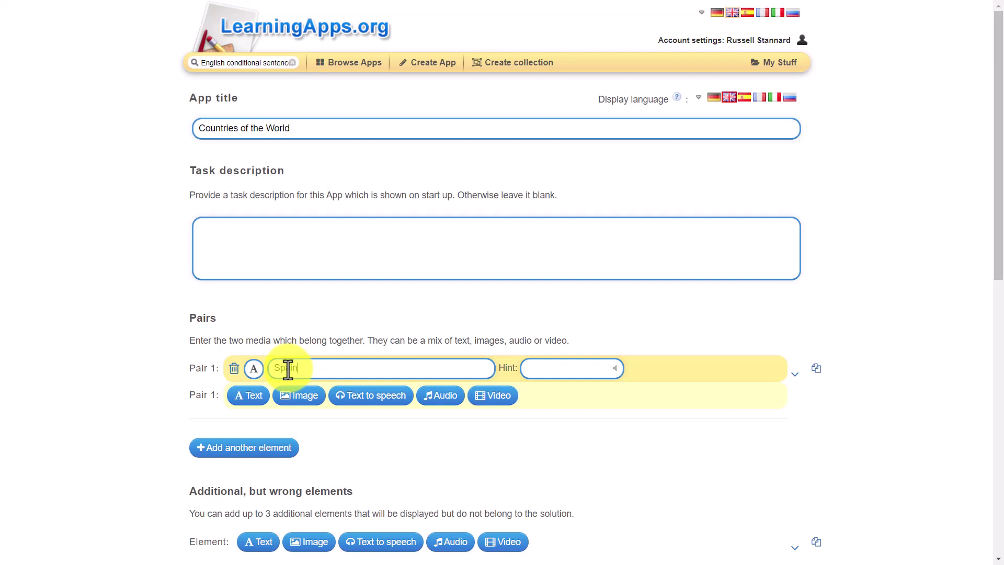
pyautogui.click(375, 402)
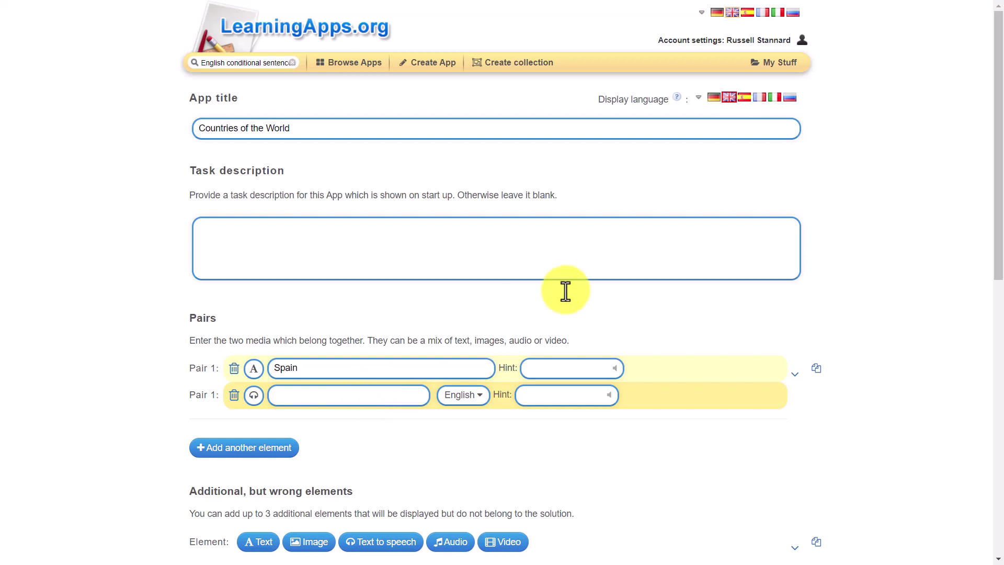
pyautogui.hotkey('ctrl', 'v')
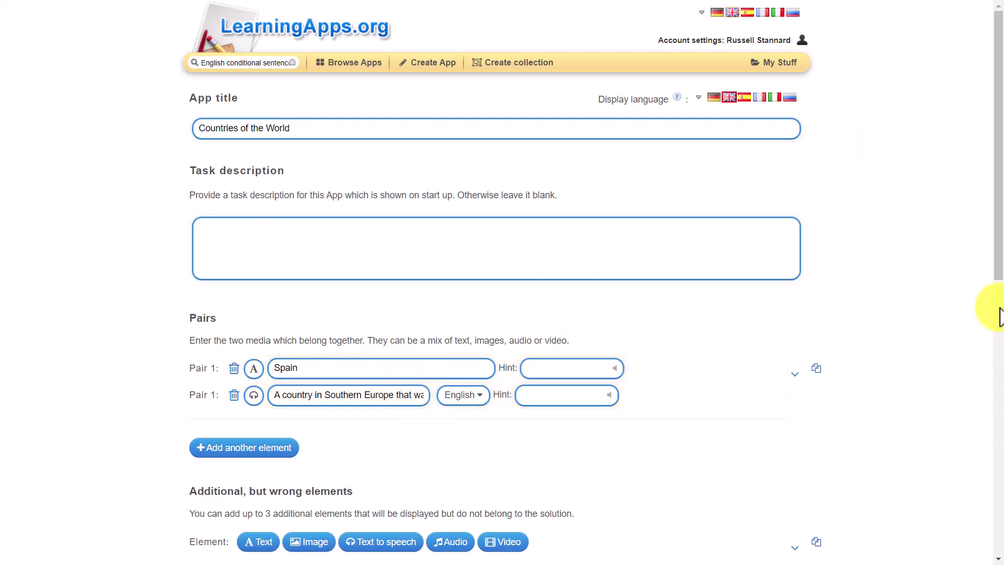
# - Preview the app, open its audio card and match the Spain card to it
pyautogui.moveTo(999, 253); pyautogui.dragTo(1001, 544)
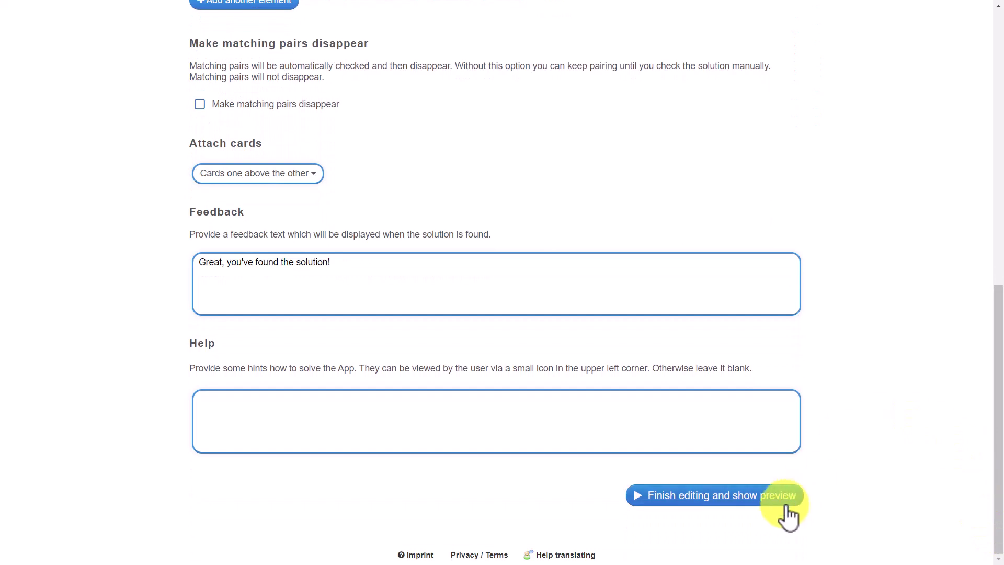
pyautogui.click(704, 505)
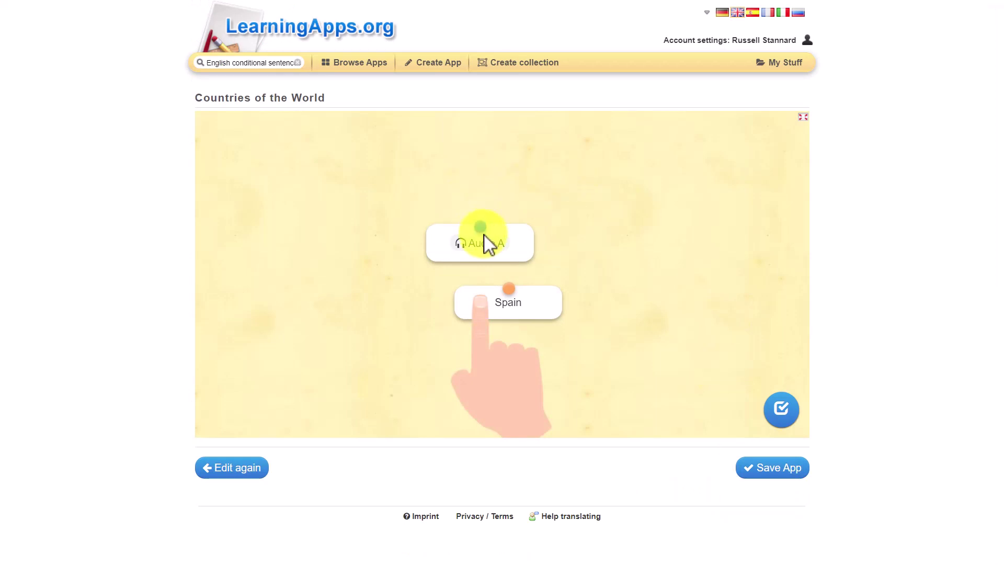
pyautogui.click(485, 250)
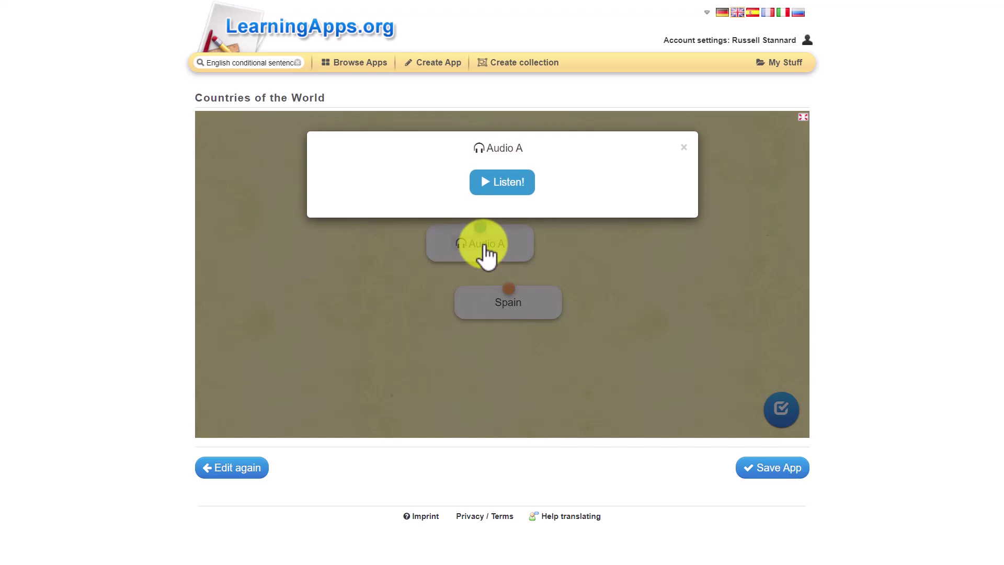
pyautogui.click(684, 148)
pyautogui.moveTo(511, 312); pyautogui.dragTo(495, 262)
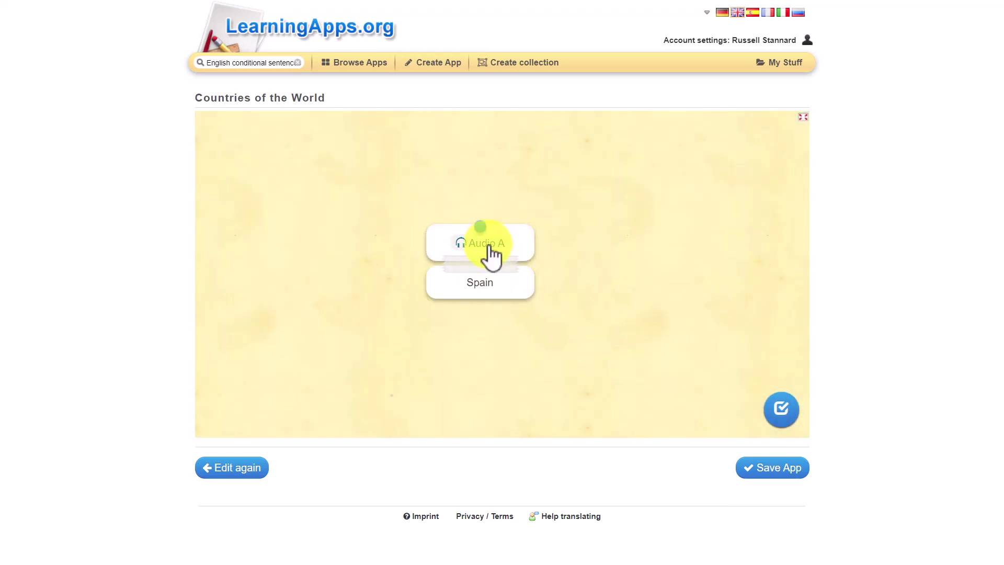
# - Return to editing the app and enable the option Make matching pairs disappear
pyautogui.click(238, 471)
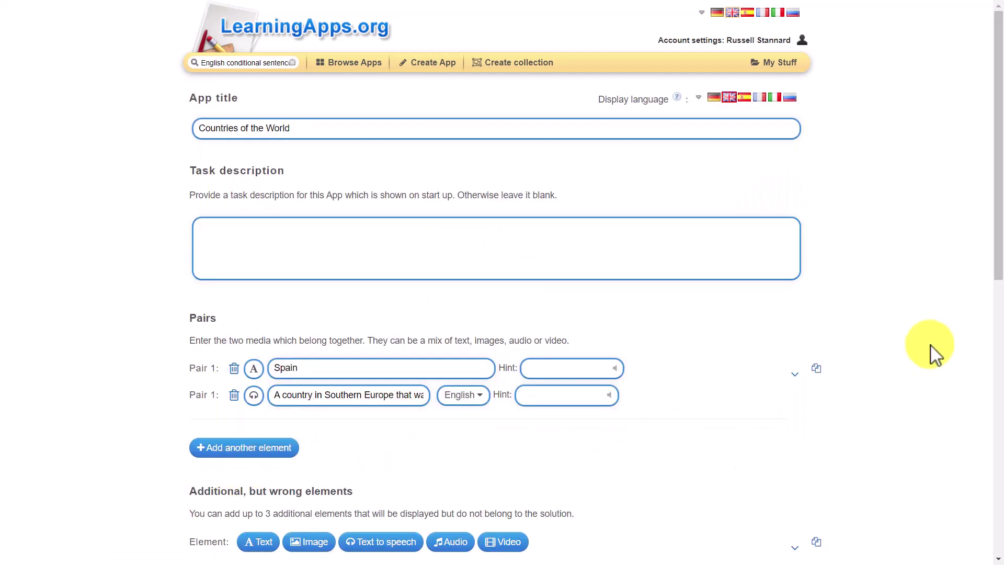
pyautogui.scroll(-5, 999, 251)
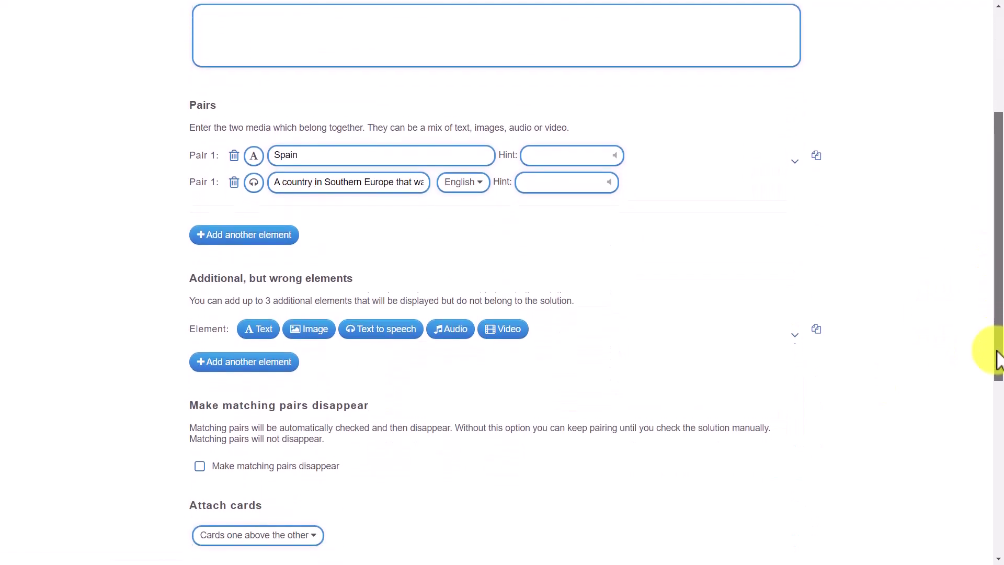
pyautogui.click(200, 398)
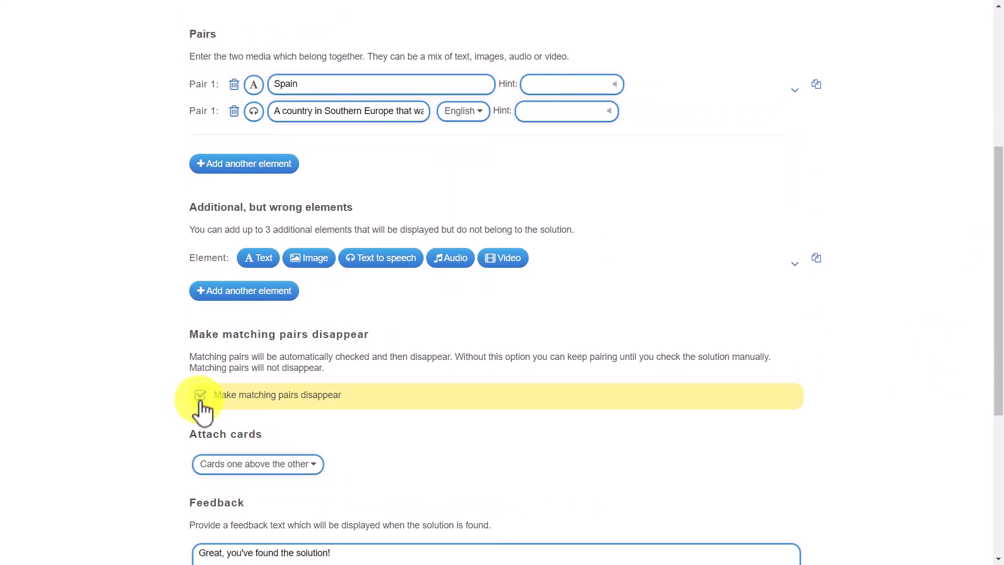
# - Preview the app again and match the Spain card with the audio card to test the disappearing pairs
pyautogui.moveTo(1000, 329); pyautogui.dragTo(987, 477)
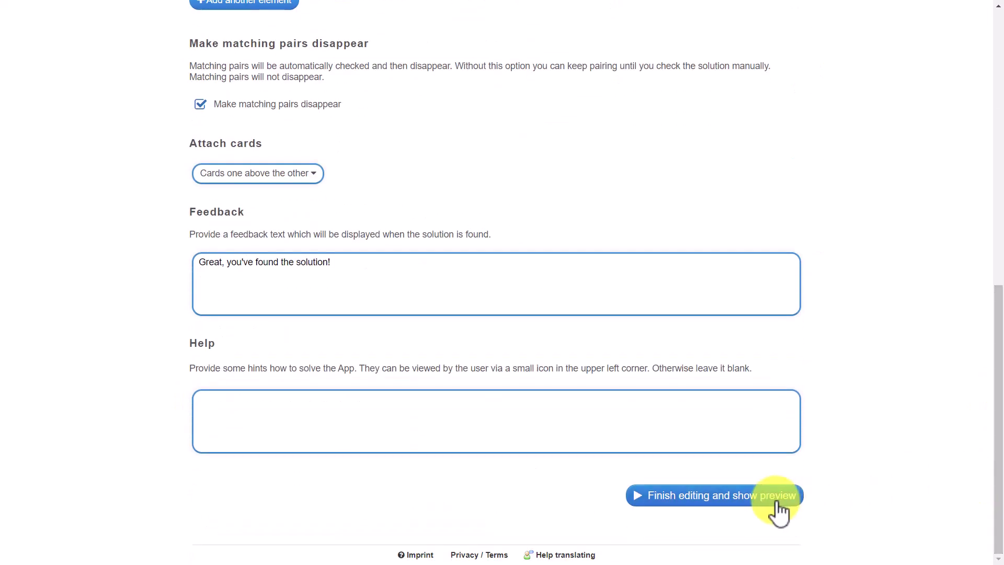
pyautogui.click(727, 496)
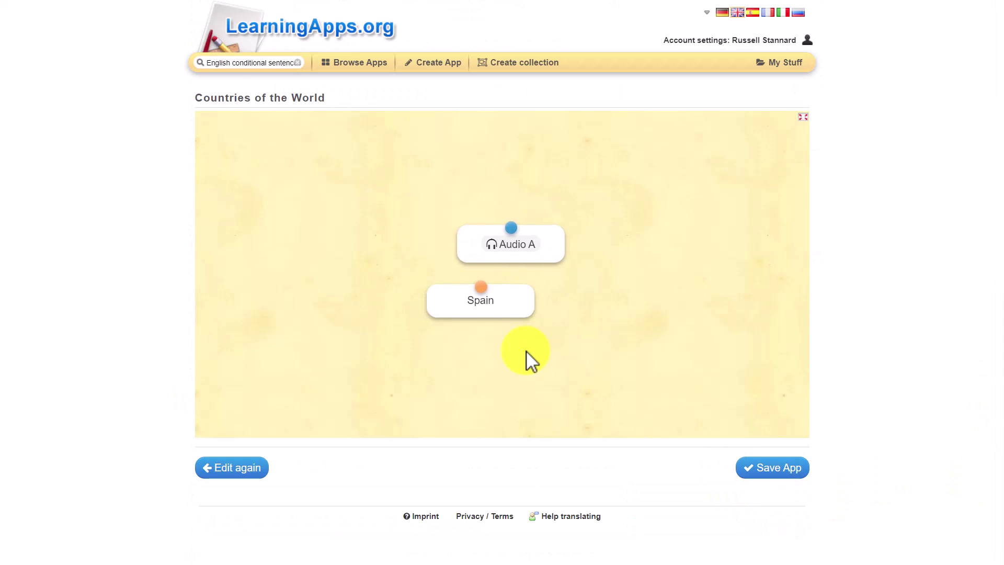
pyautogui.moveTo(474, 280); pyautogui.dragTo(516, 250)
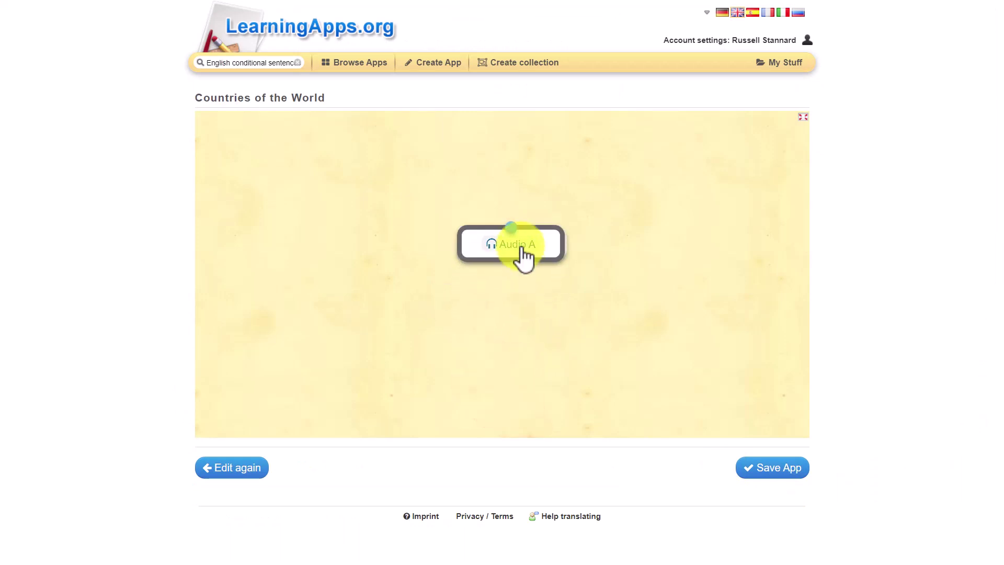
pyautogui.click(503, 228)
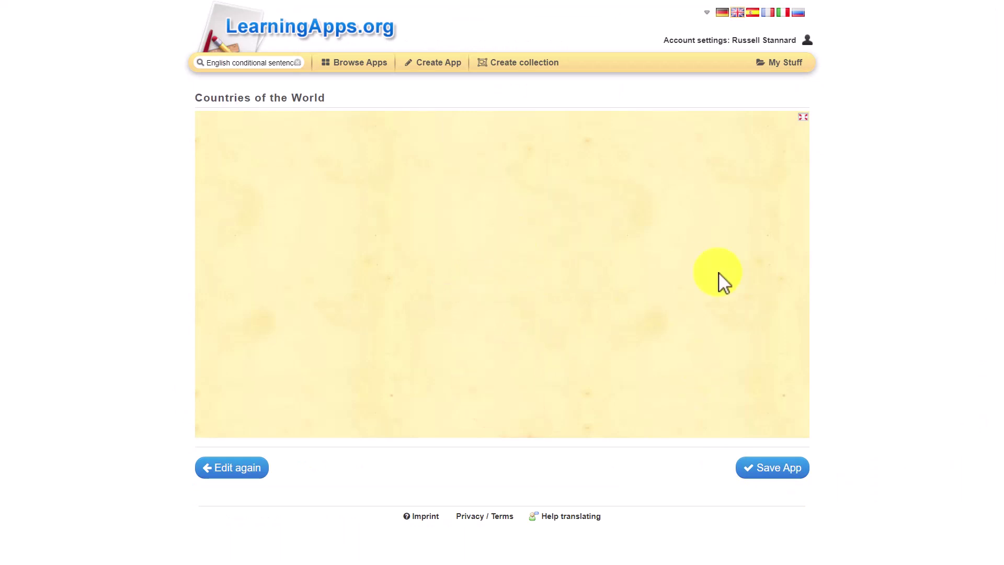
# - Return to editing and add pair 2 with the text "Italy" and the text-to-speech sentence "The capital of this country is Rome."
pyautogui.click(244, 470)
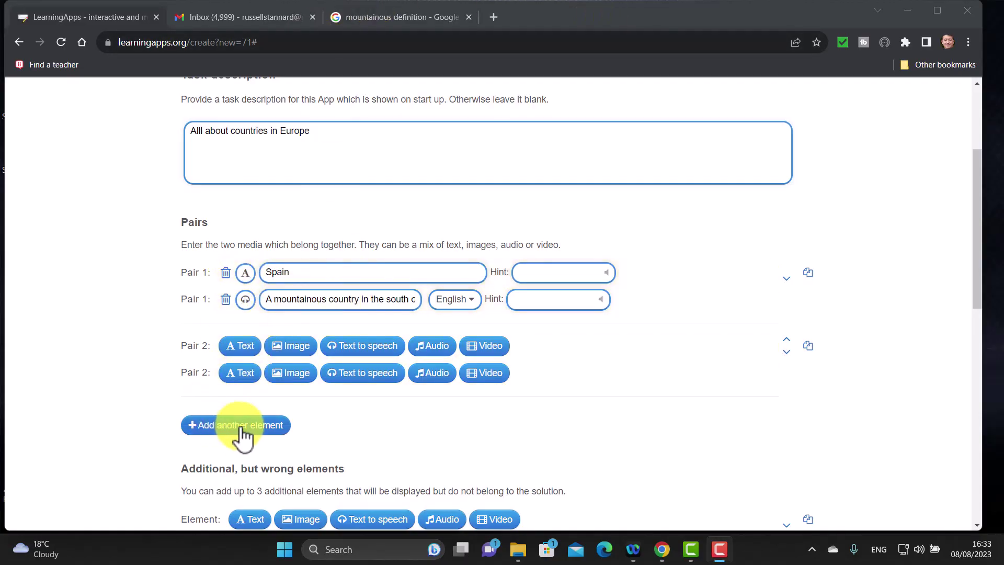
pyautogui.click(237, 345)
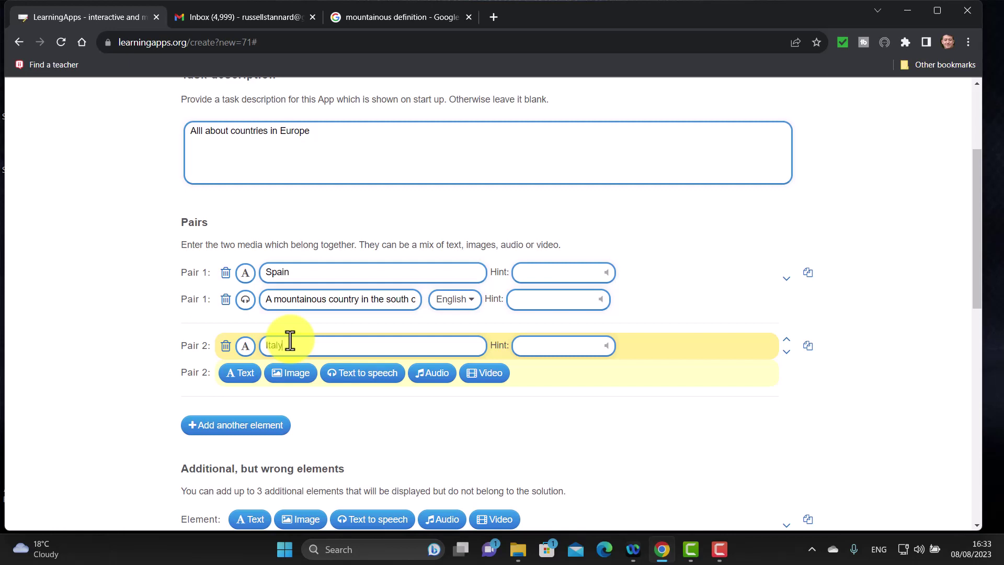
pyautogui.click(364, 374)
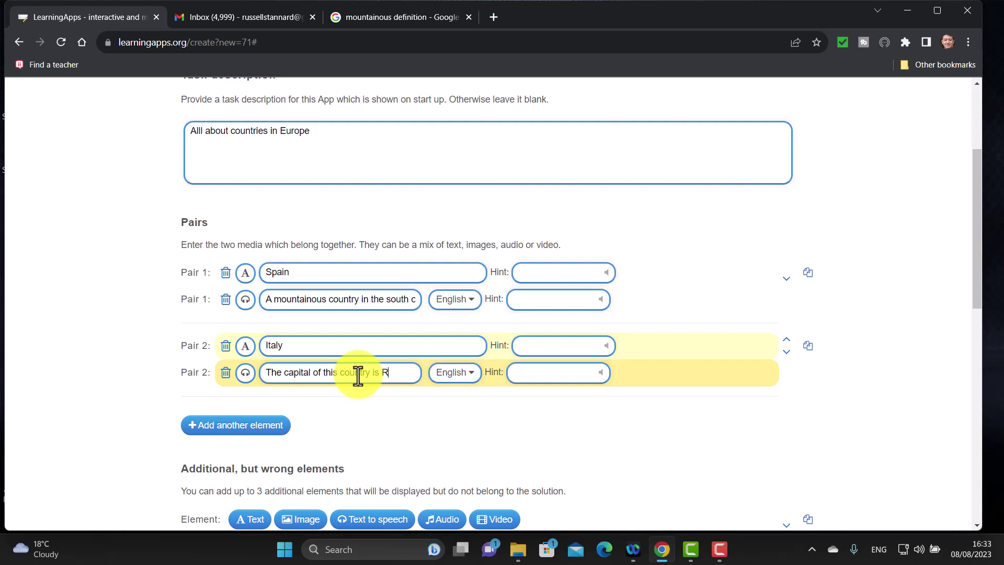
pyautogui.write('.')
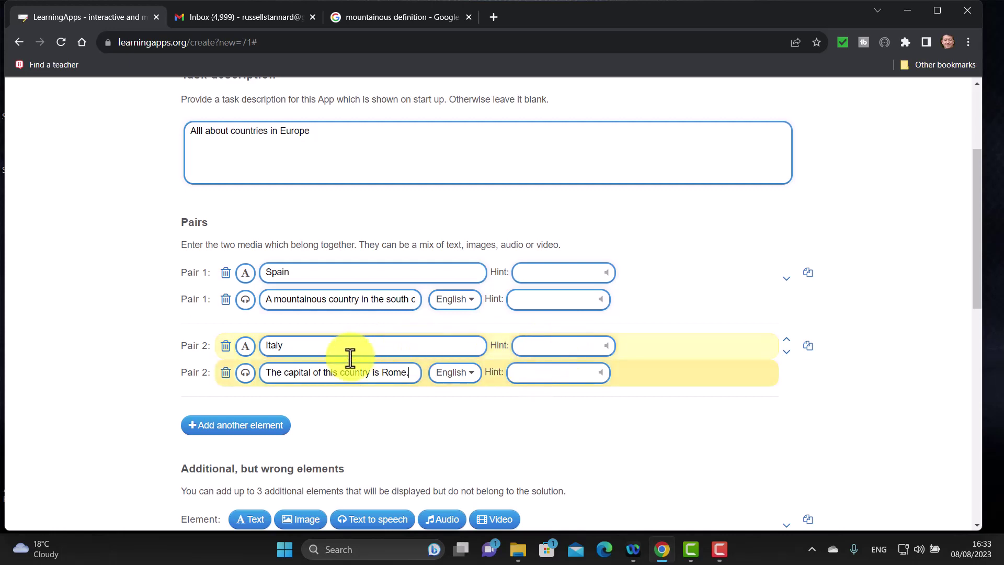
# - Add a third pair and enter "France" as the text of its first element
pyautogui.click(235, 434)
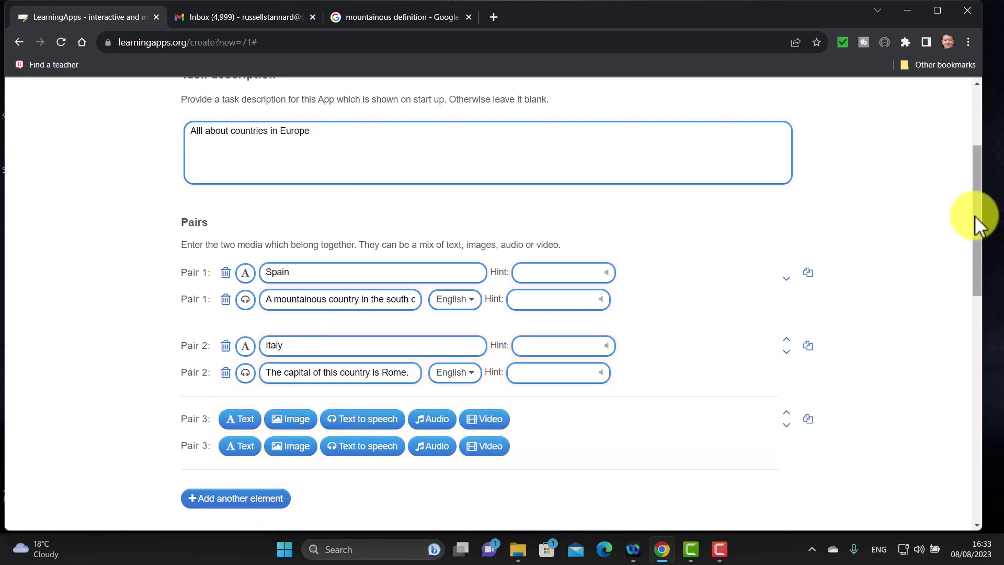
pyautogui.moveTo(978, 218); pyautogui.dragTo(979, 242)
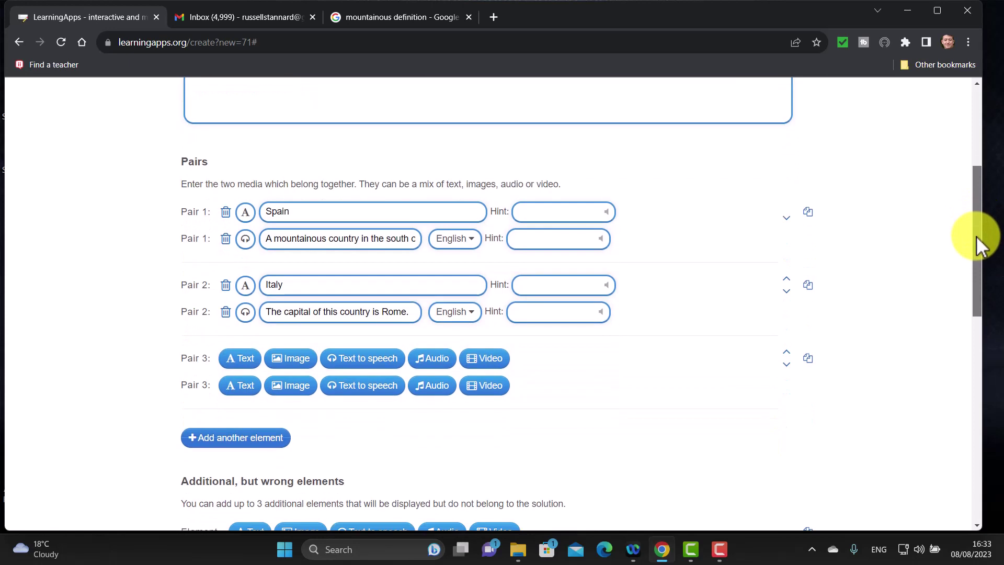
pyautogui.click(248, 363)
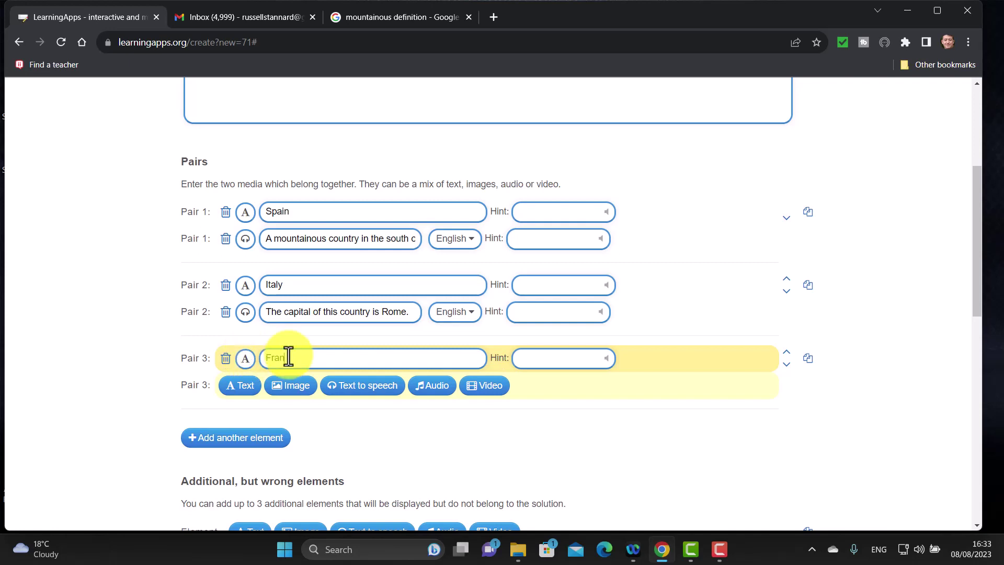
pyautogui.write('France')
# - Make the second element of pair 3 an image and search the online image sources for "map of france"
pyautogui.click(295, 386)
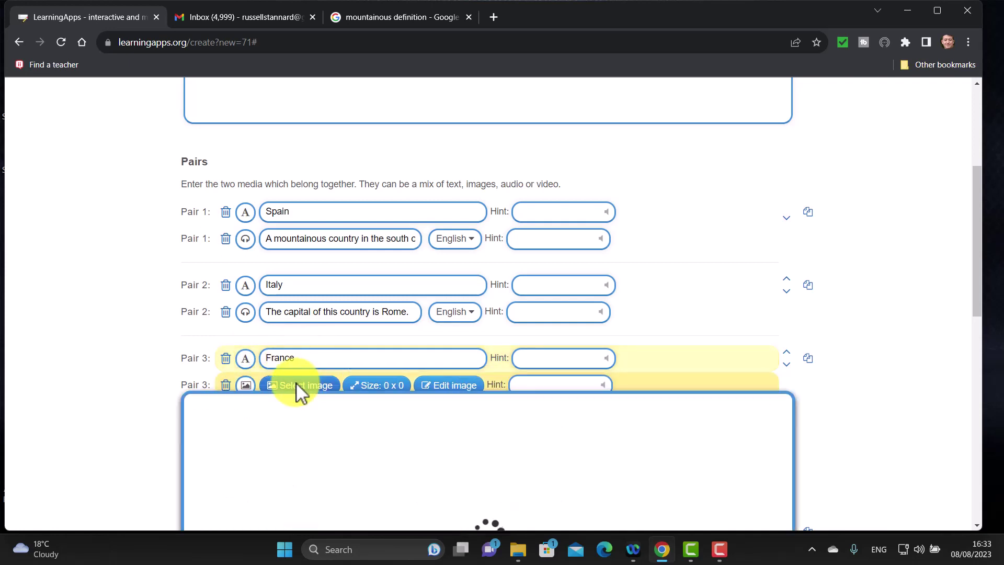
pyautogui.moveTo(978, 269); pyautogui.dragTo(970, 365)
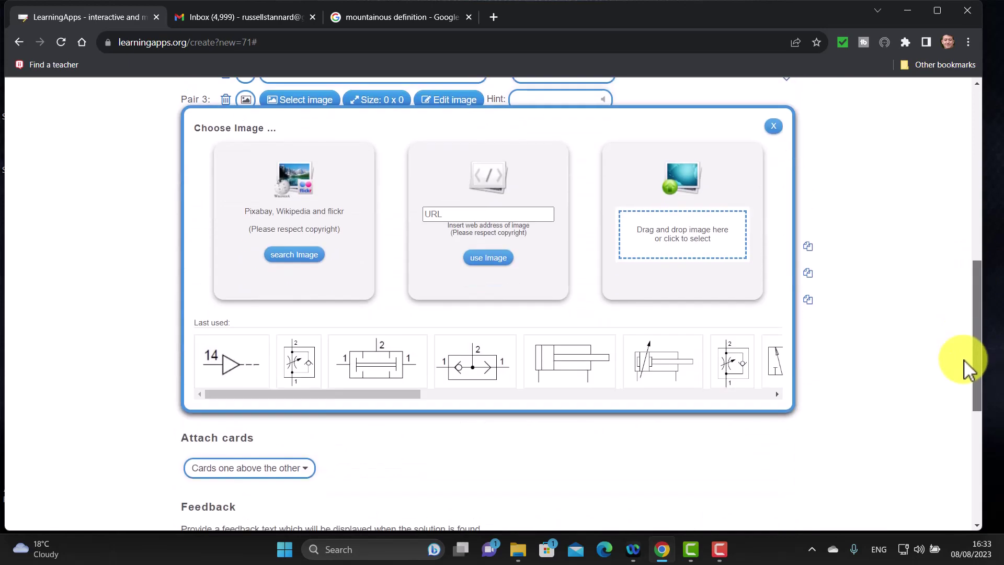
pyautogui.click(290, 258)
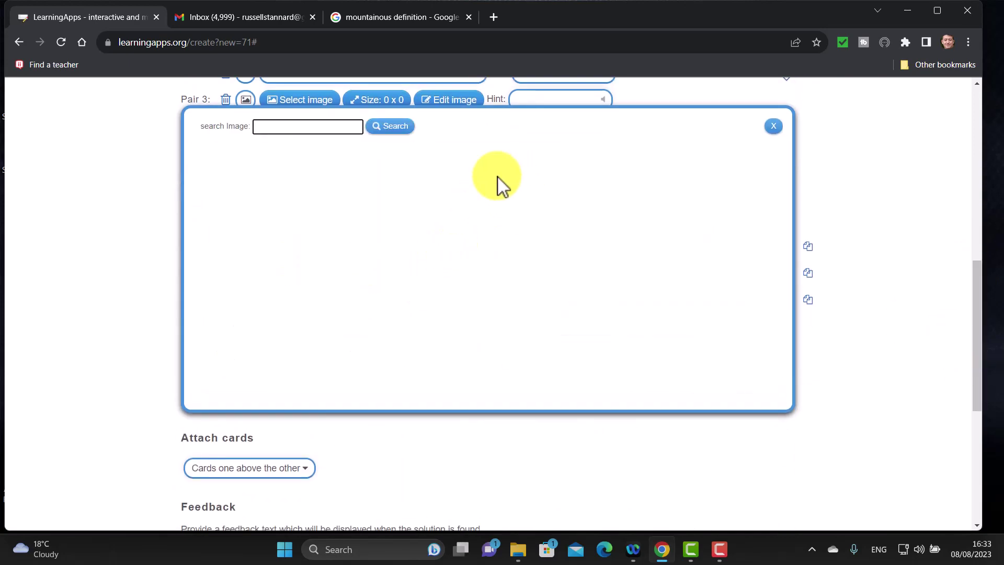
pyautogui.scroll(2, 263, 206)
pyautogui.write('n')
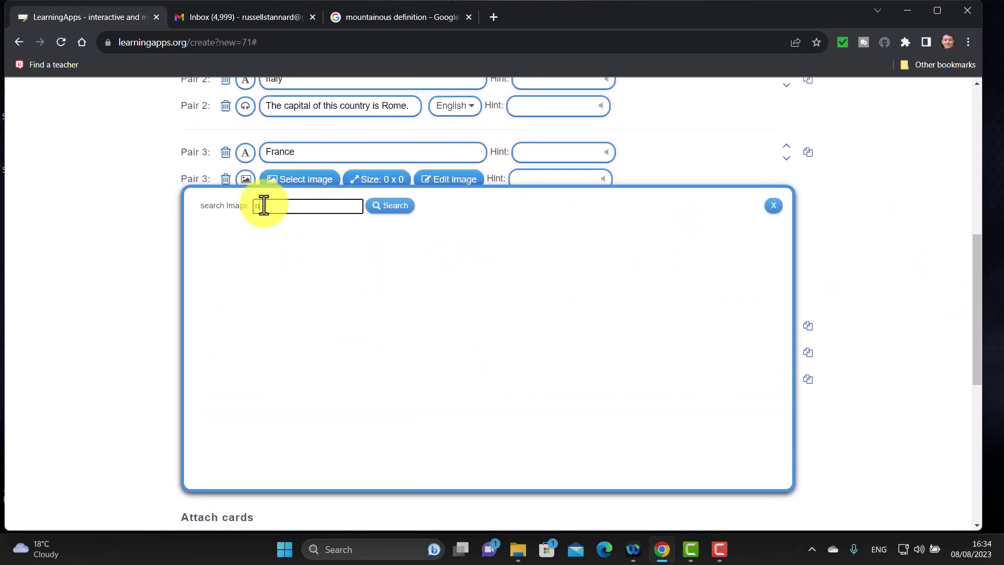
pyautogui.write('o')
pyautogui.press('BackSpace')
pyautogui.press('BackSpace')
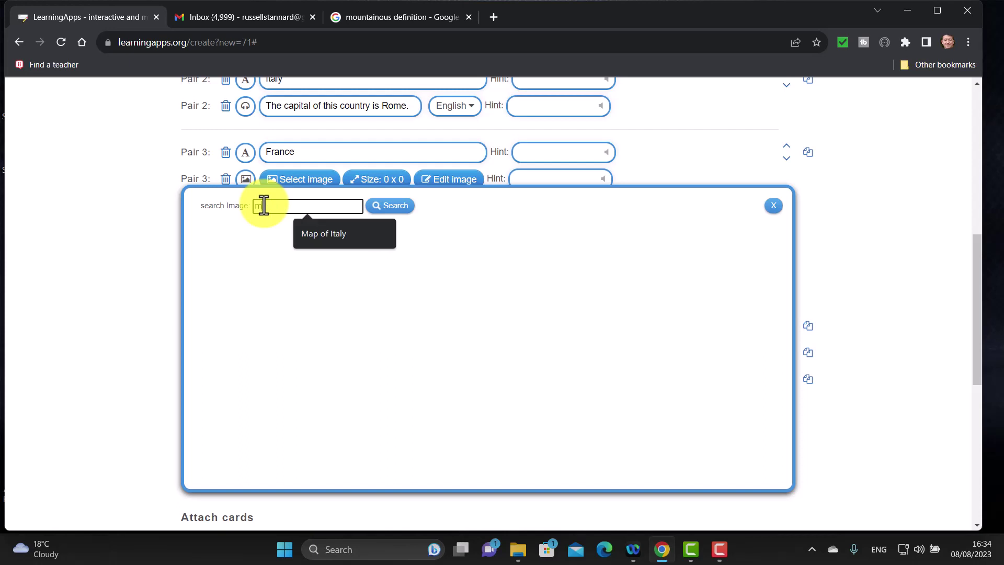
pyautogui.write('map of france')
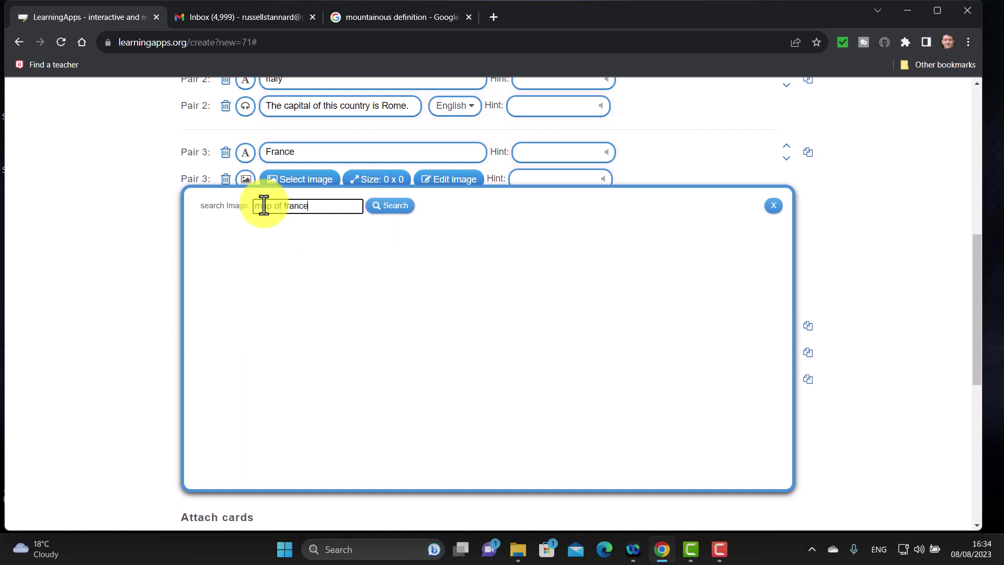
pyautogui.click(392, 210)
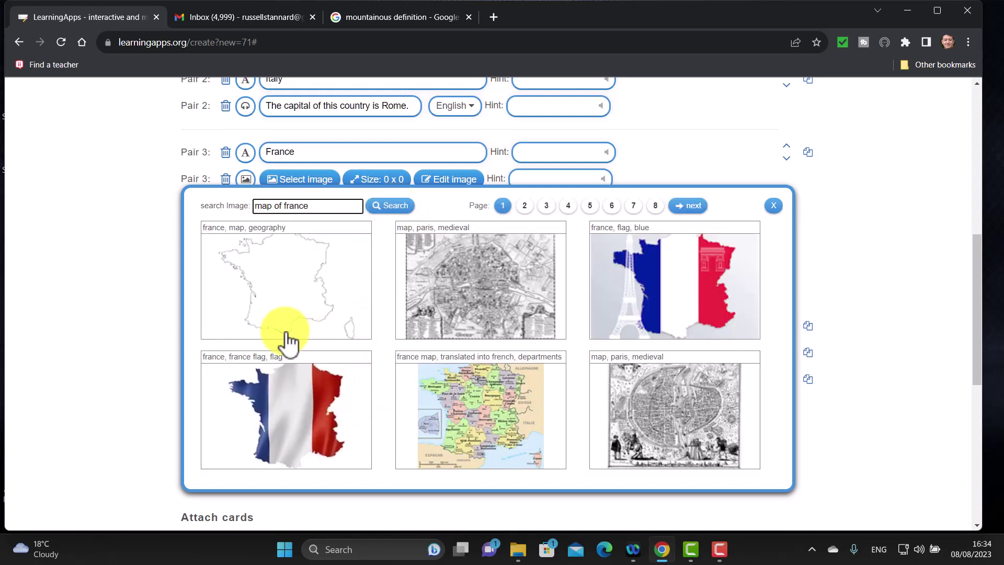
# - Use the coloured map of the French departments as the image of pair 3
pyautogui.click(485, 413)
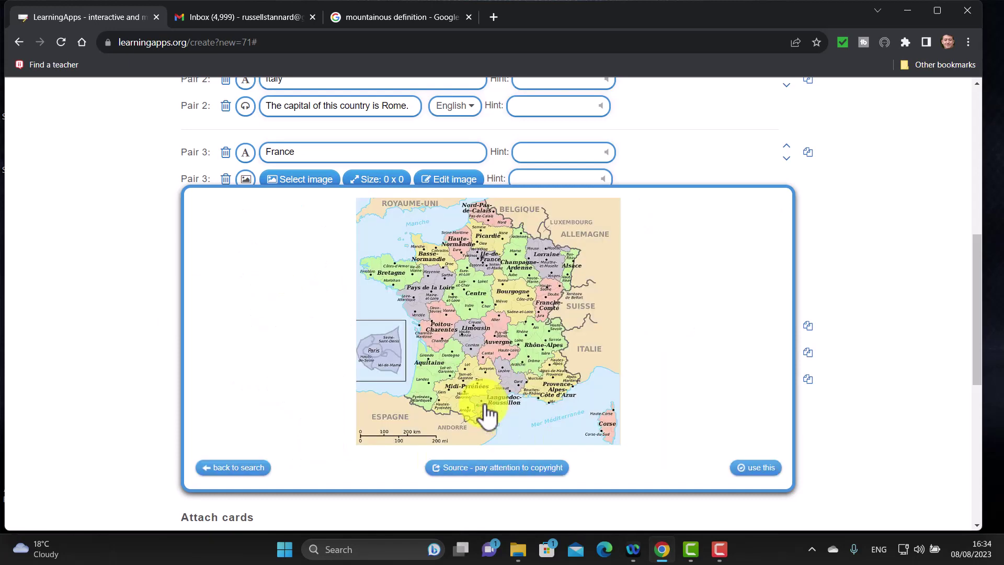
pyautogui.click(757, 468)
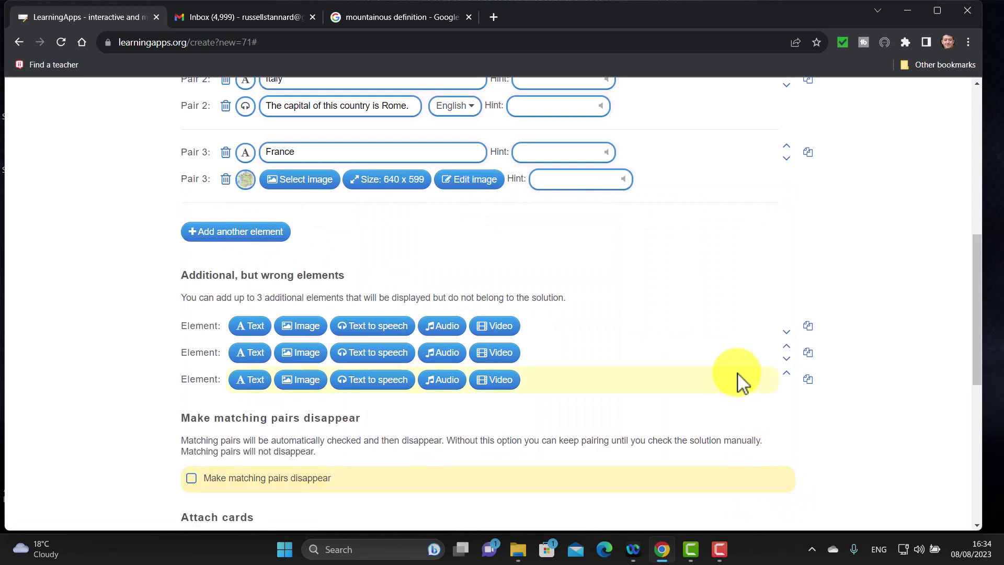
pyautogui.scroll(1, 979, 262)
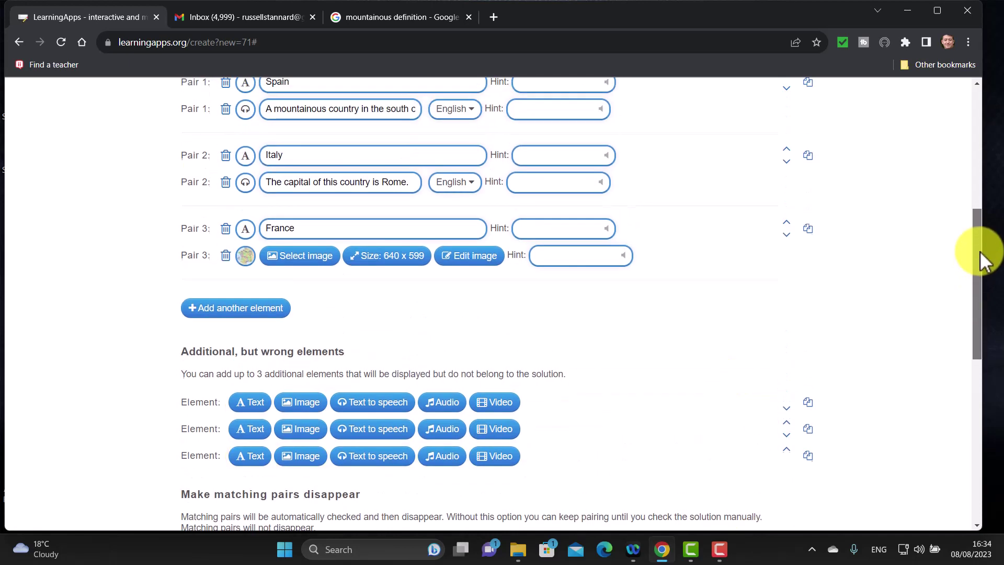
# - Make matching pairs disappear once paired, finish editing the app and start its preview past the task message
pyautogui.scroll(-1, 982, 272)
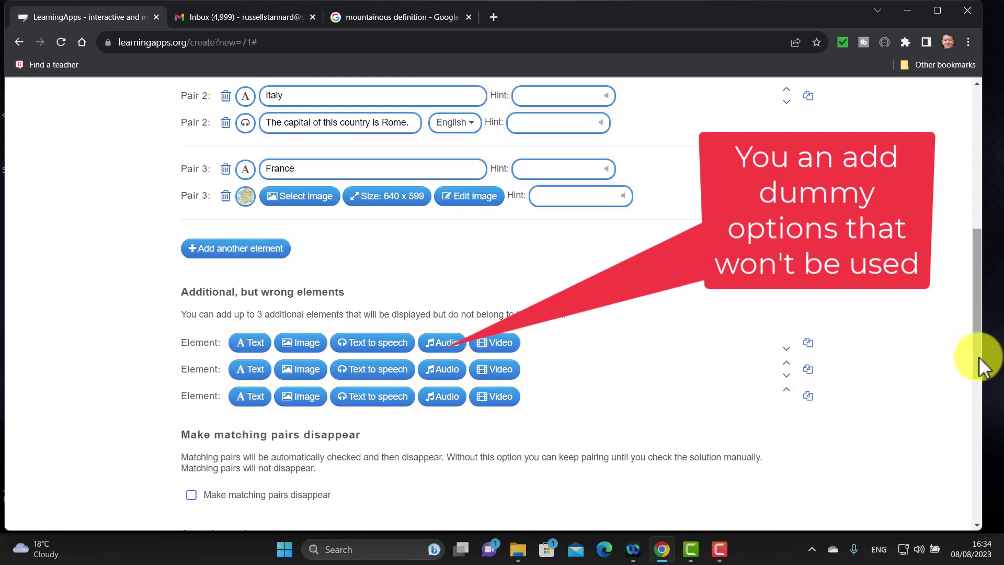
pyautogui.scroll(-2, 978, 358)
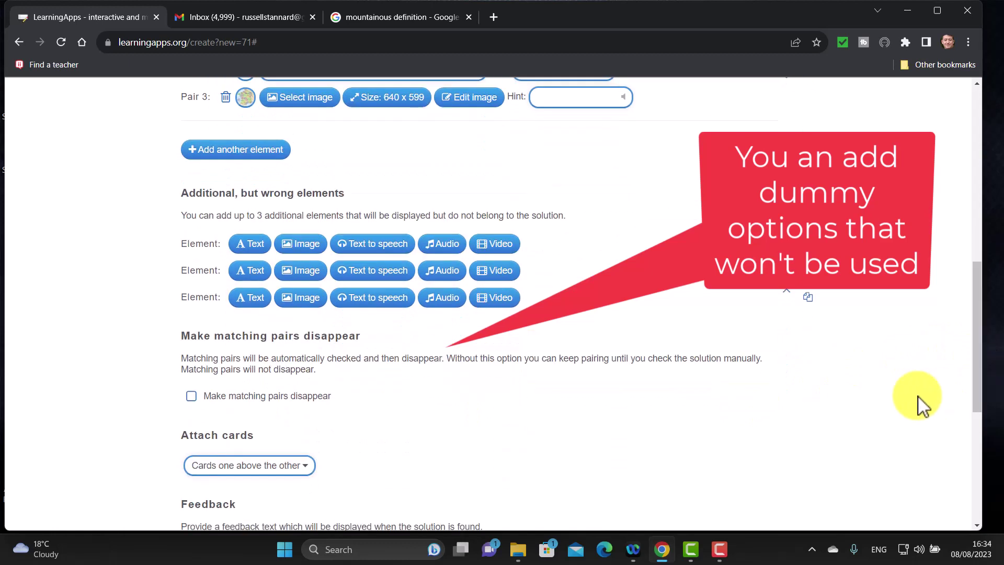
pyautogui.click(192, 397)
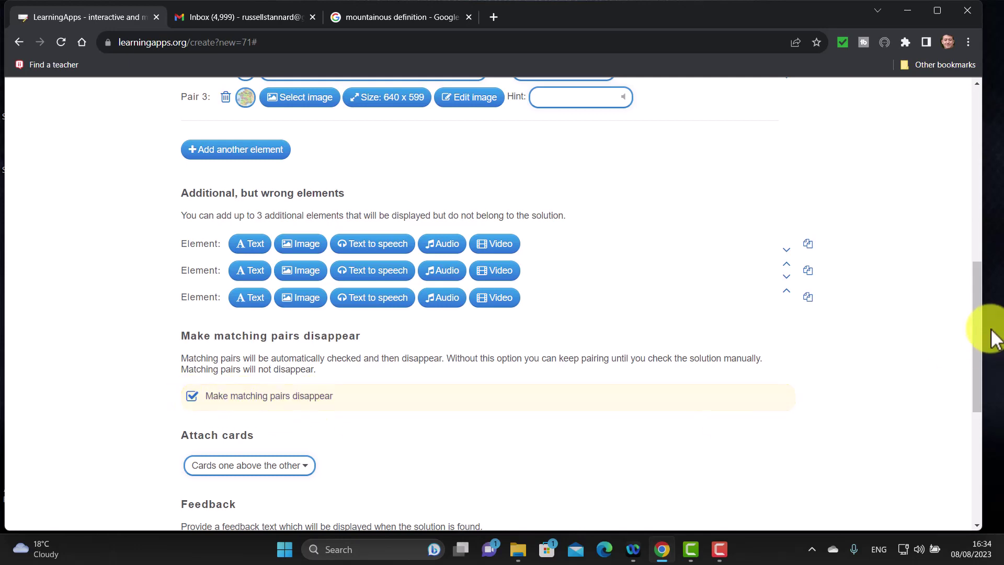
pyautogui.scroll(-6, 980, 341)
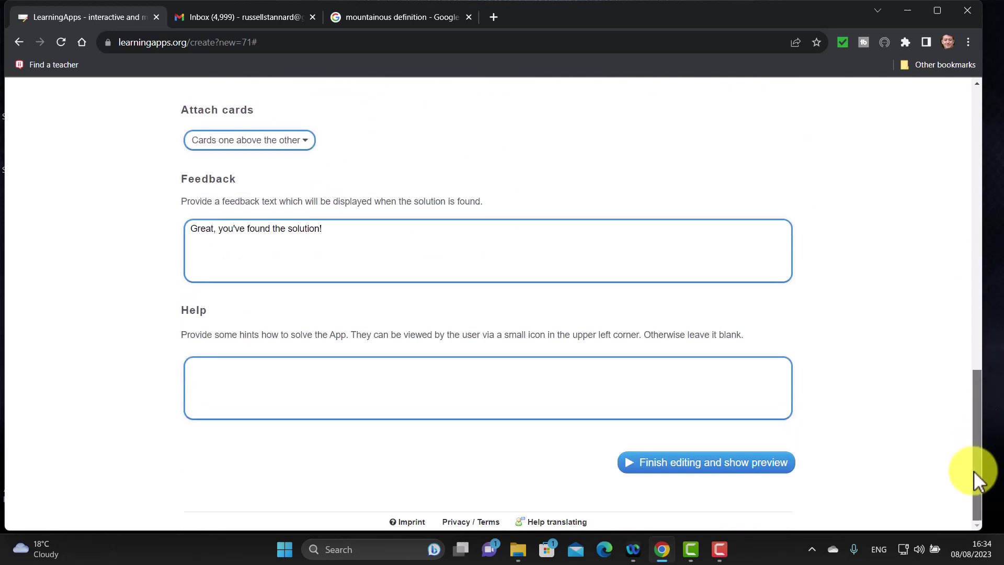
pyautogui.click(668, 471)
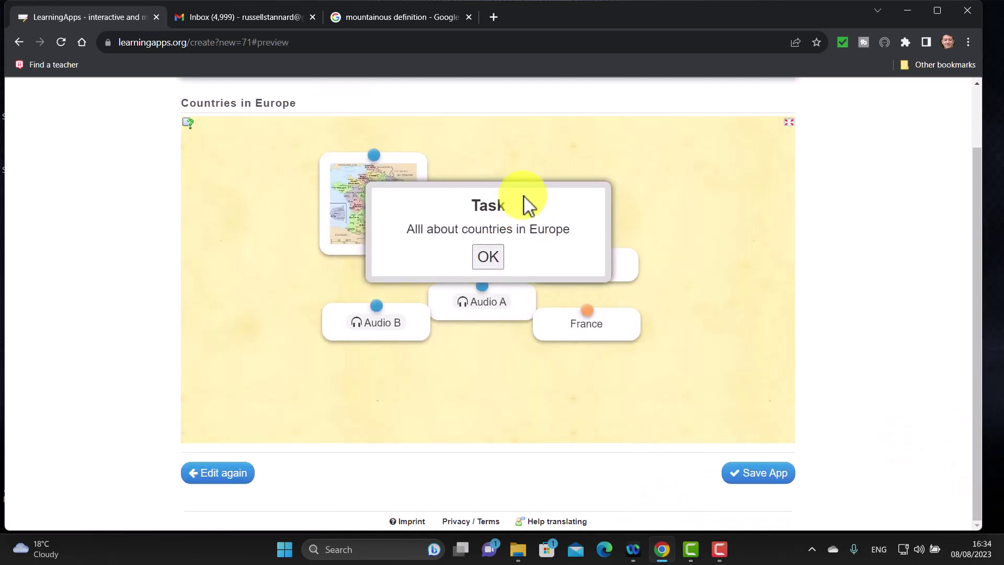
pyautogui.click(494, 262)
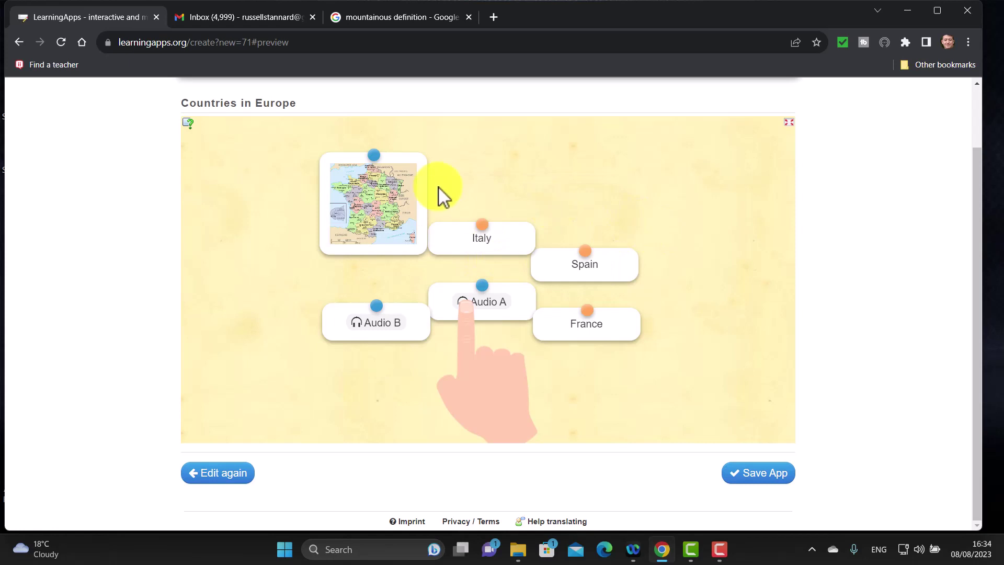
# - Test the preview by matching France with its map, Audio B with Italy and Audio A with Spain, listening to the recordings
pyautogui.moveTo(585, 335); pyautogui.dragTo(358, 190)
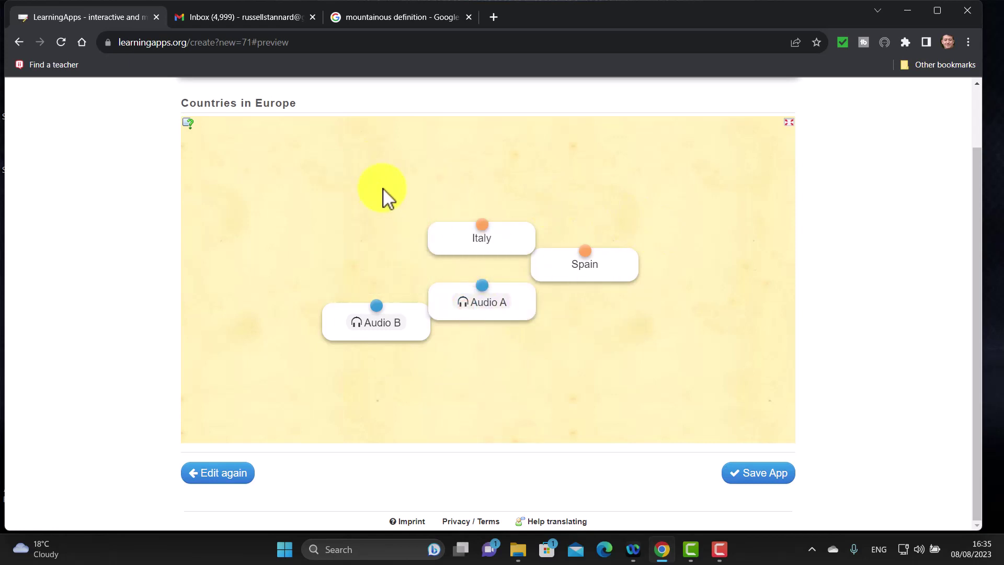
pyautogui.click(378, 307)
pyautogui.click(489, 194)
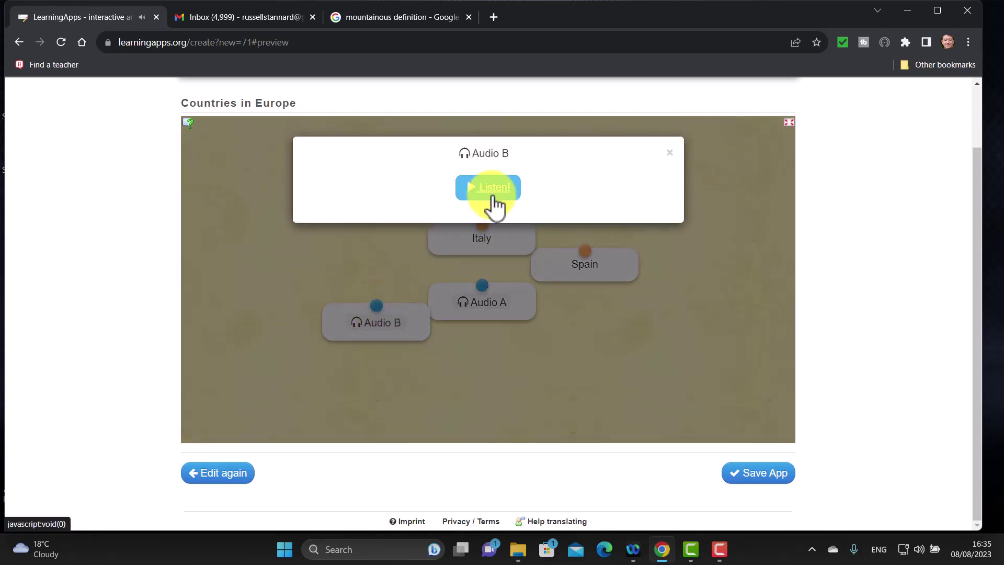
pyautogui.click(668, 158)
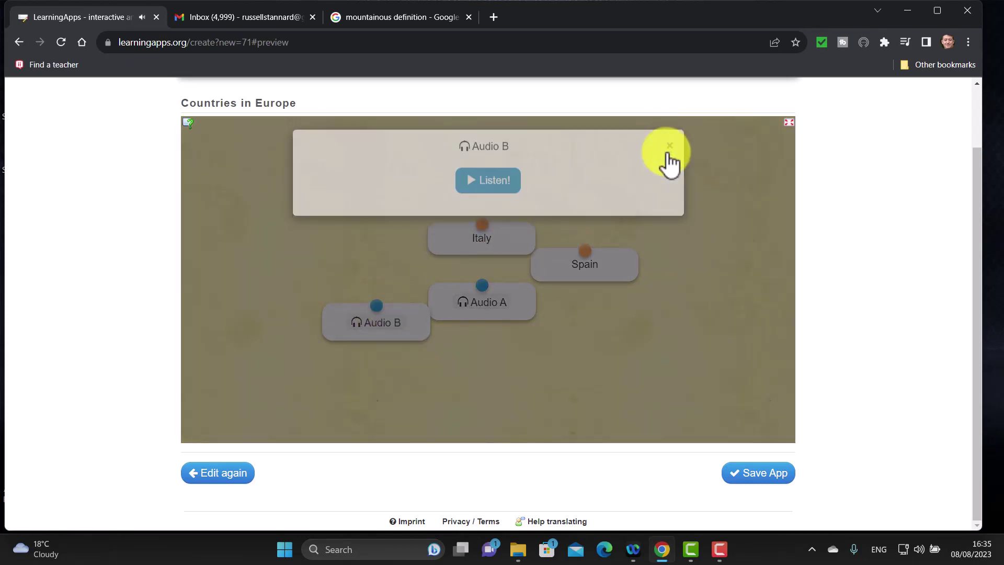
pyautogui.moveTo(416, 320); pyautogui.dragTo(491, 246)
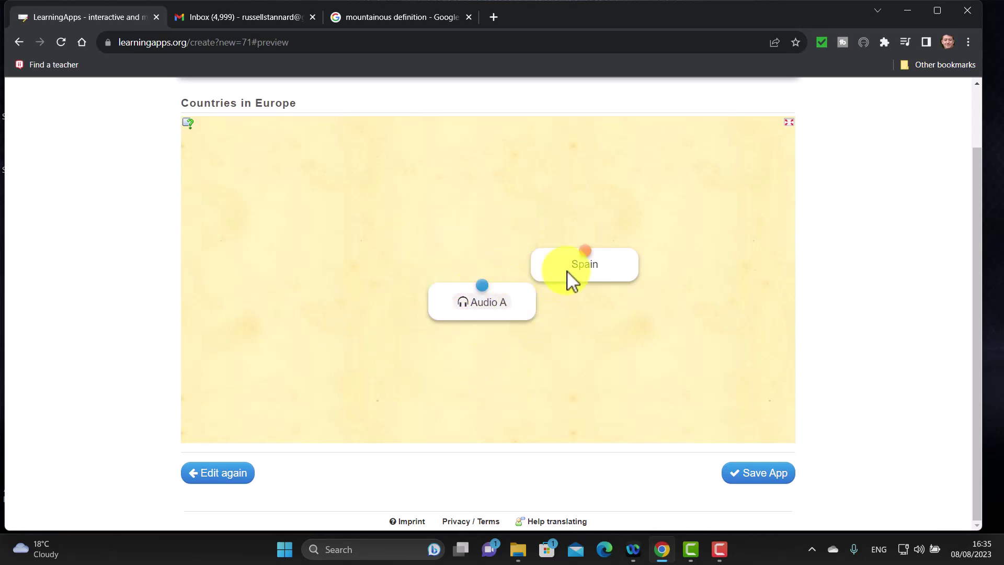
pyautogui.click(489, 303)
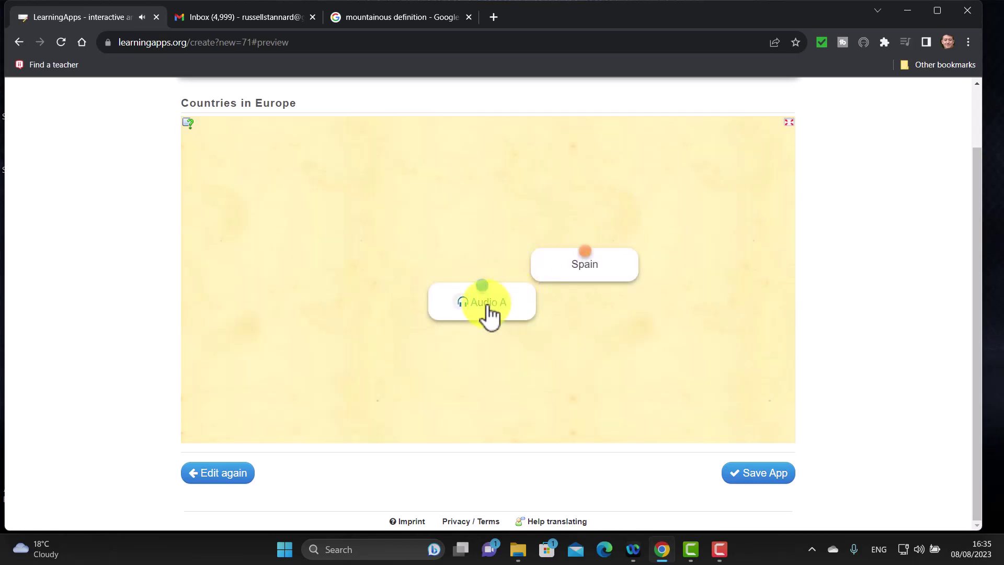
pyautogui.moveTo(489, 313); pyautogui.dragTo(586, 277)
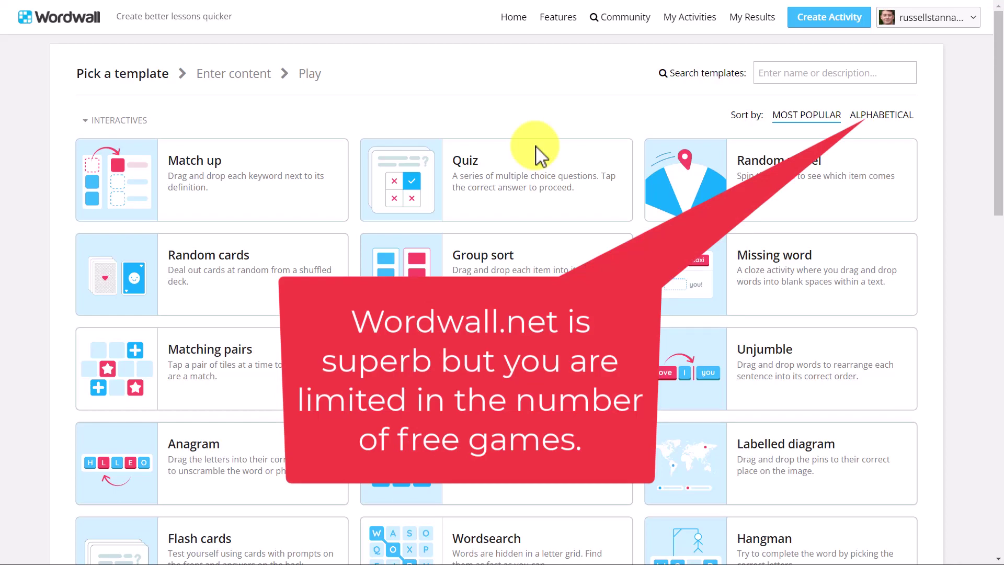
pyautogui.moveTo(999, 132); pyautogui.dragTo(998, 83)
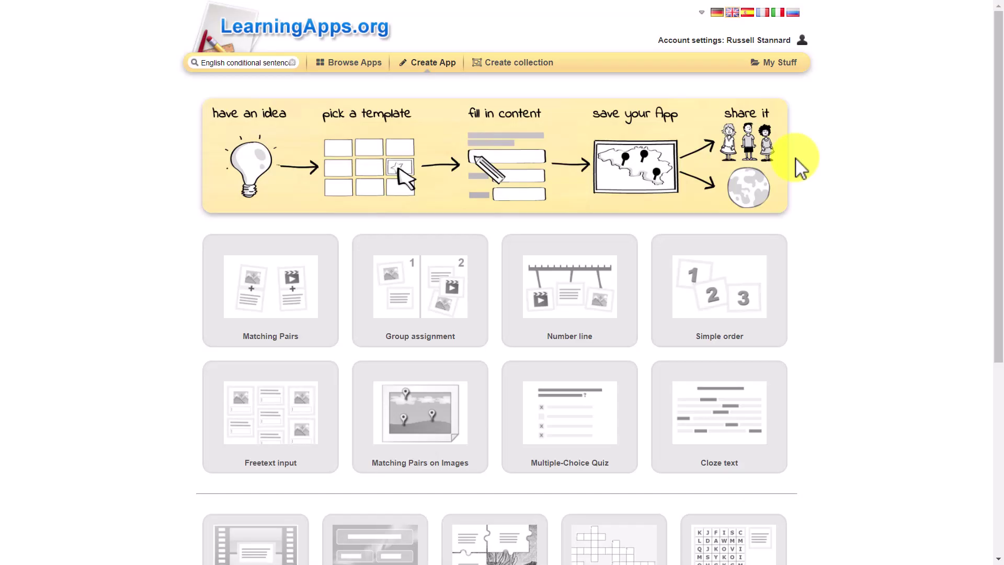
# - Create a new app from the Audio/Video with notices template
pyautogui.moveTo(999, 191); pyautogui.dragTo(996, 358)
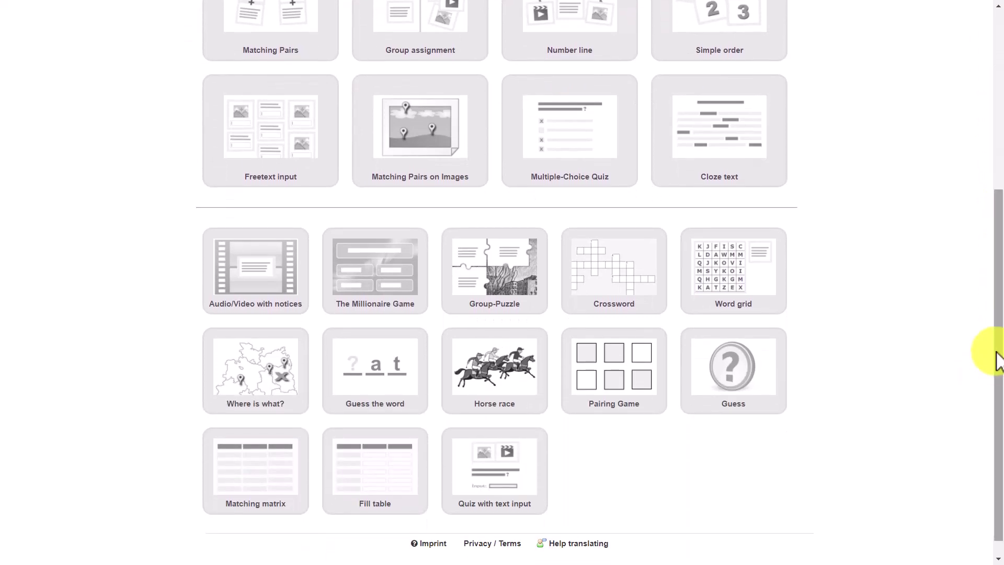
pyautogui.click(257, 264)
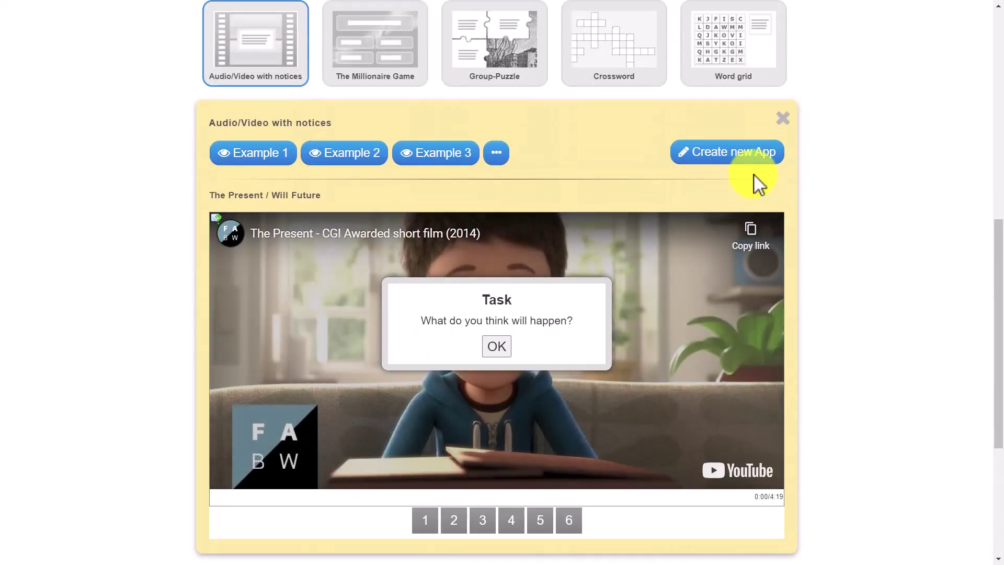
pyautogui.click(731, 162)
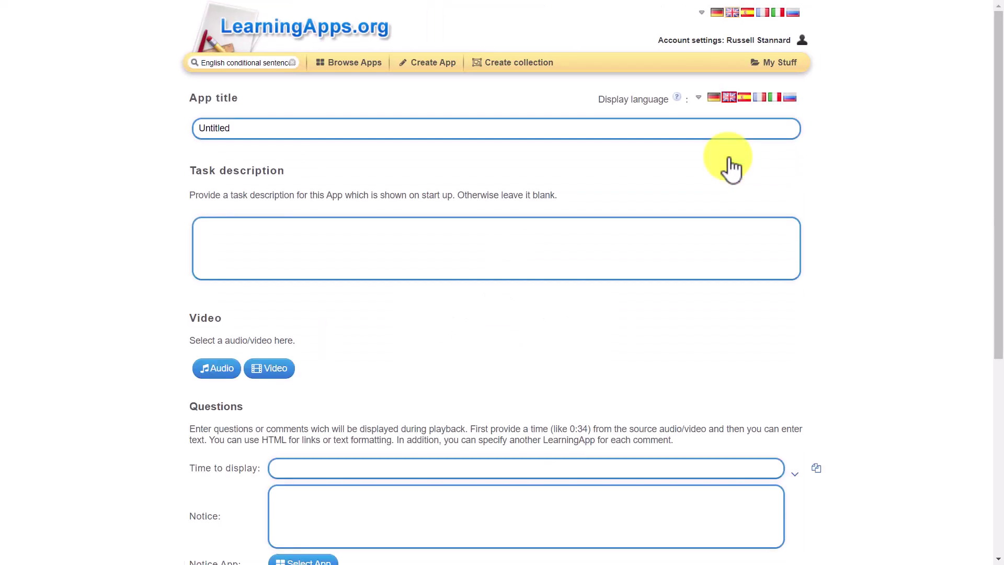
# - Replace the default app title with "Video"
pyautogui.click(261, 133)
pyautogui.press('BackSpace')
pyautogui.press('BackSpace')
pyautogui.press('BackSpace')
pyautogui.press('BackSpace')
pyautogui.press('BackSpace')
pyautogui.press('BackSpace')
pyautogui.press('BackSpace')
pyautogui.press('BackSpace')
pyautogui.write('Video')
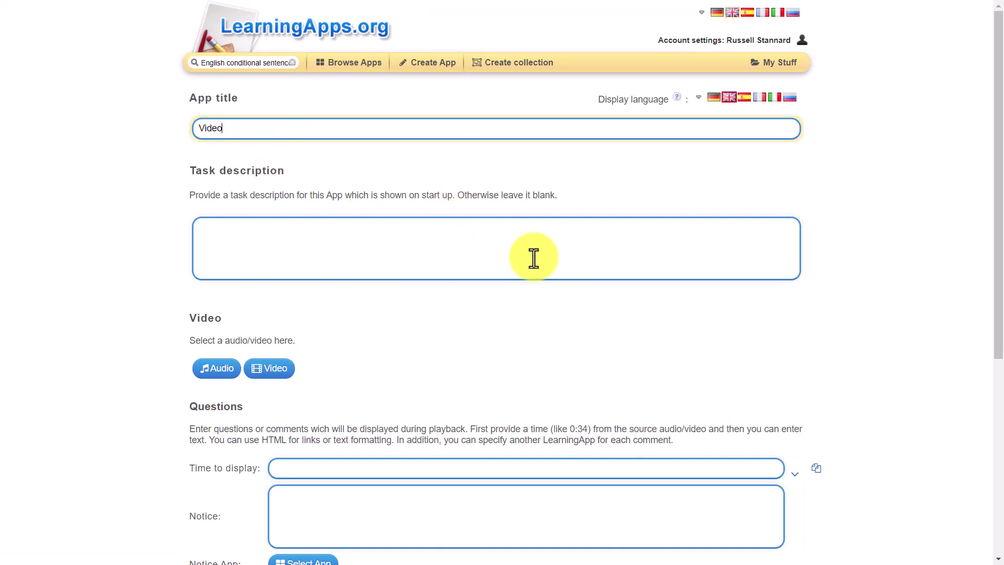
# - Choose a video as the app's media and go to YouTube to search for one
pyautogui.moveTo(998, 242); pyautogui.dragTo(983, 314)
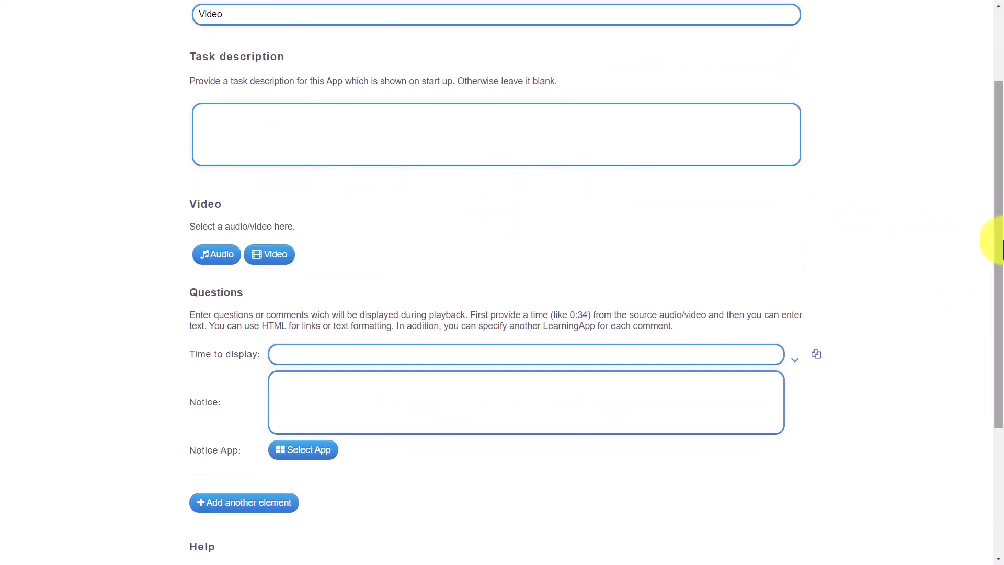
pyautogui.click(279, 256)
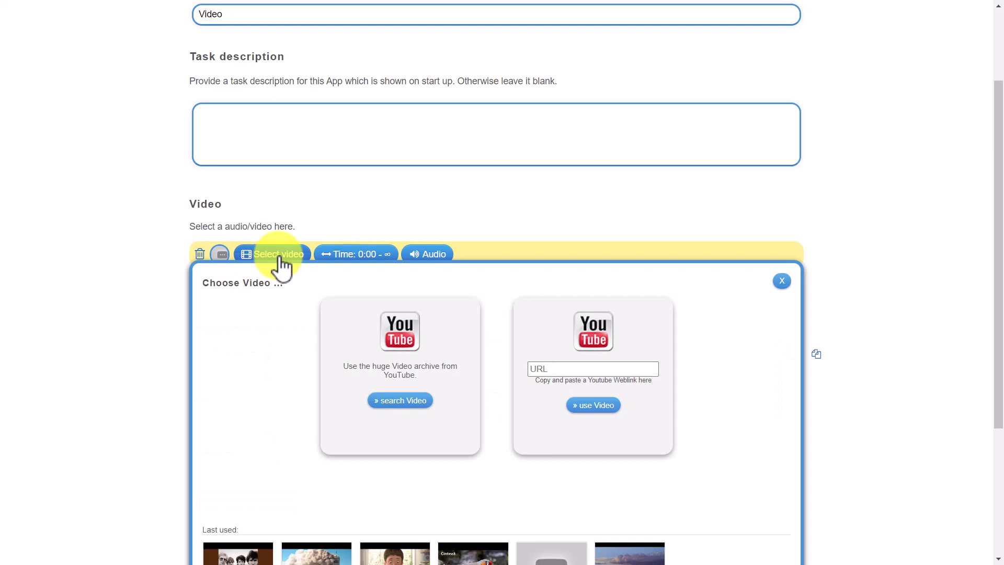
pyautogui.click(572, 365)
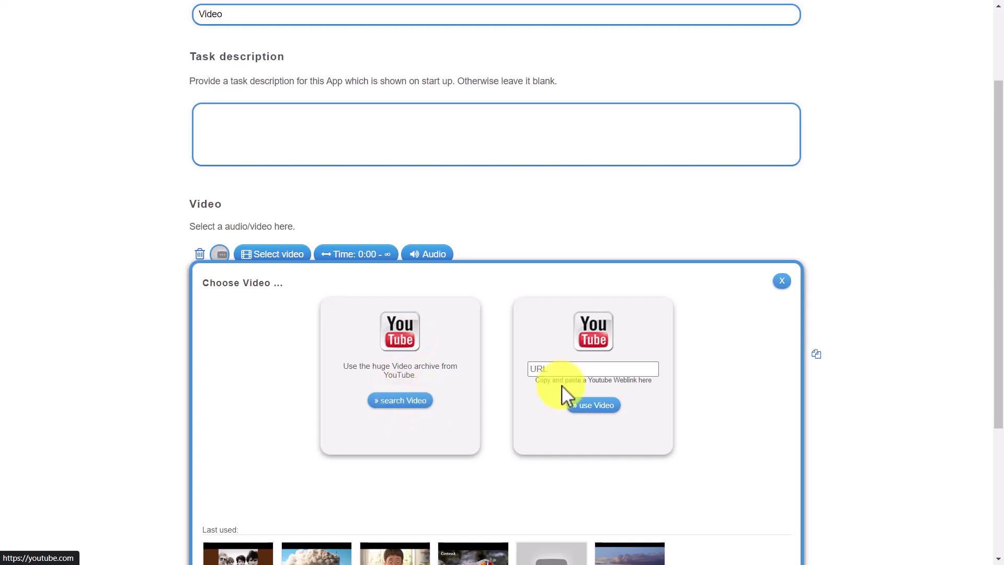
pyautogui.click(409, 406)
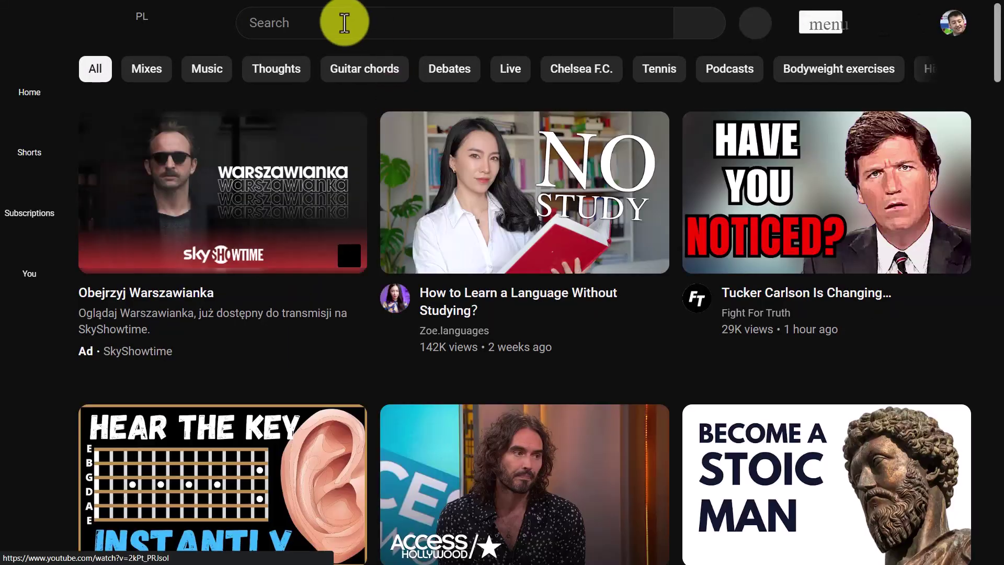
# - Search YouTube for "Greece tourism" and filter the results to videos under 4 minutes
pyautogui.click(325, 23)
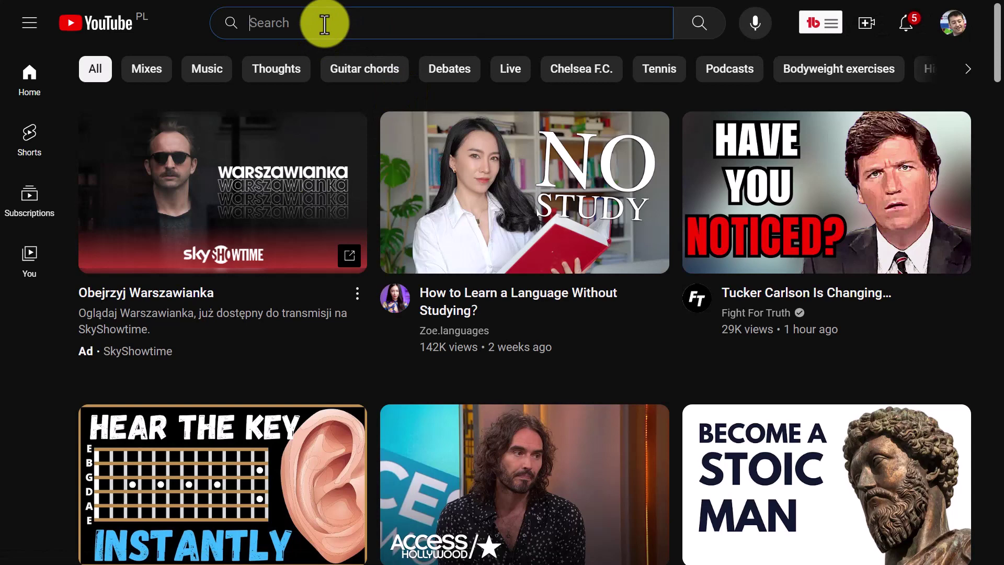
pyautogui.write('Greece touri')
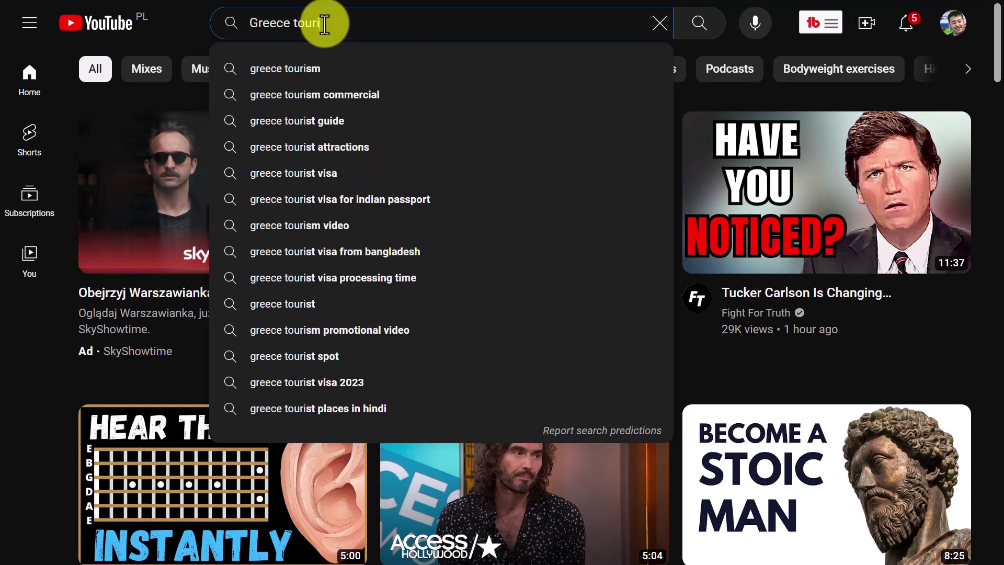
pyautogui.write('sm')
pyautogui.press('Return')
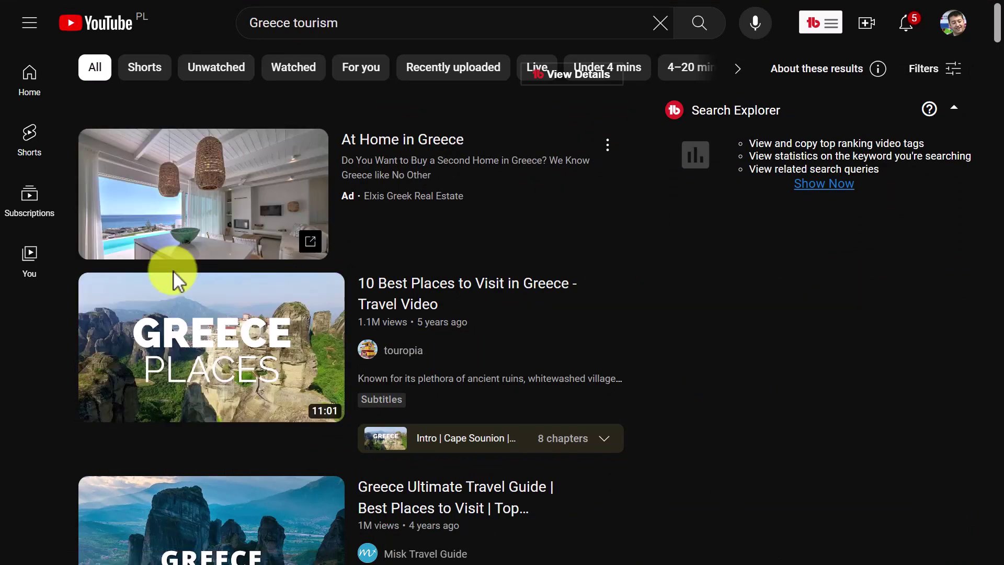
pyautogui.click(958, 68)
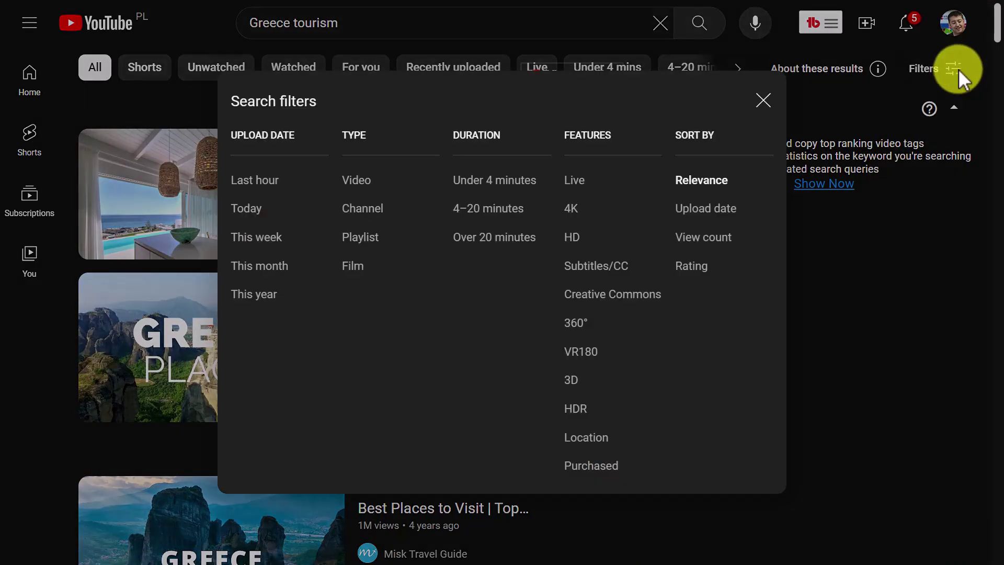
pyautogui.click(506, 186)
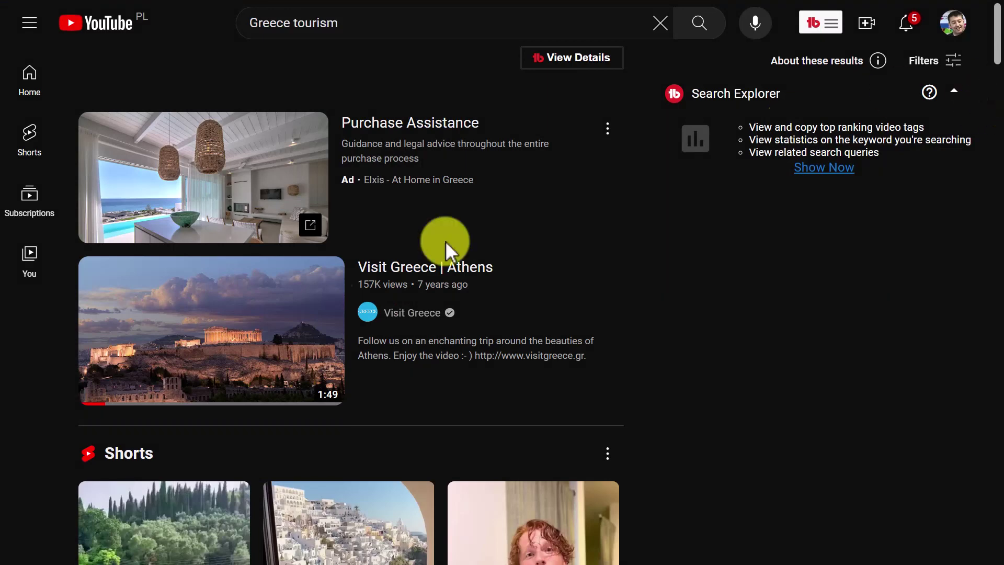
# - Open the "Visit Greece | Athens" video, pause it and copy its share link
pyautogui.click(277, 306)
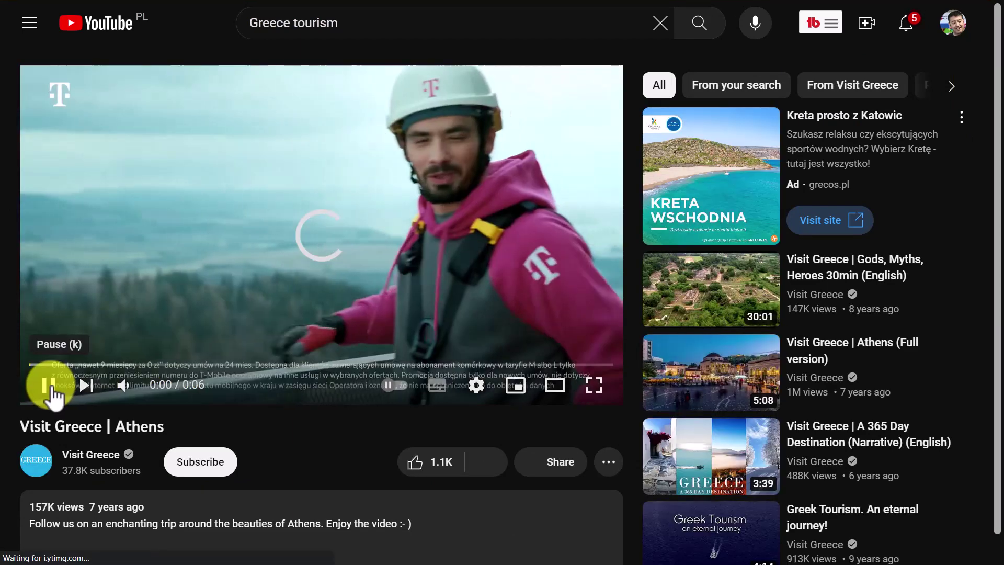
pyautogui.click(47, 385)
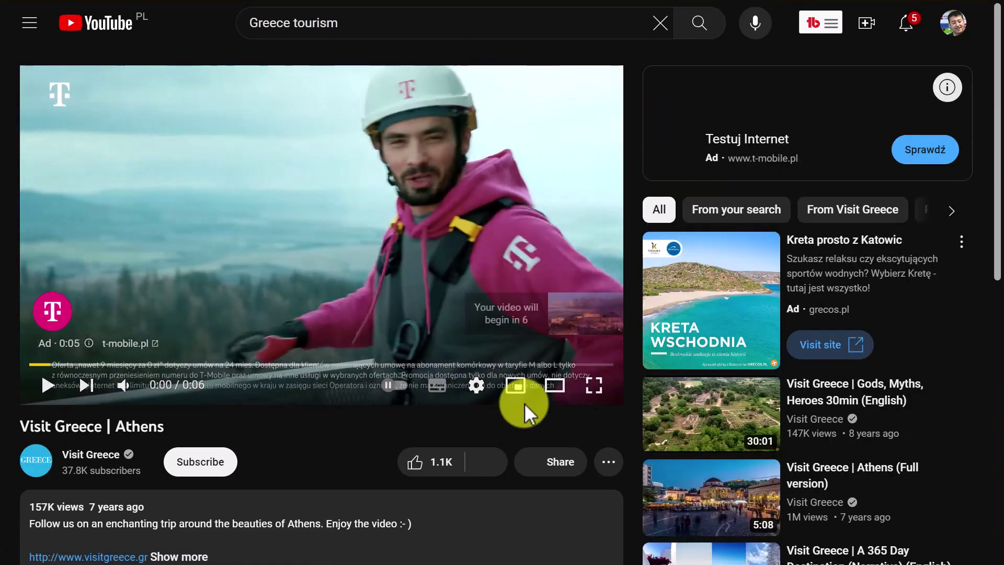
pyautogui.click(561, 462)
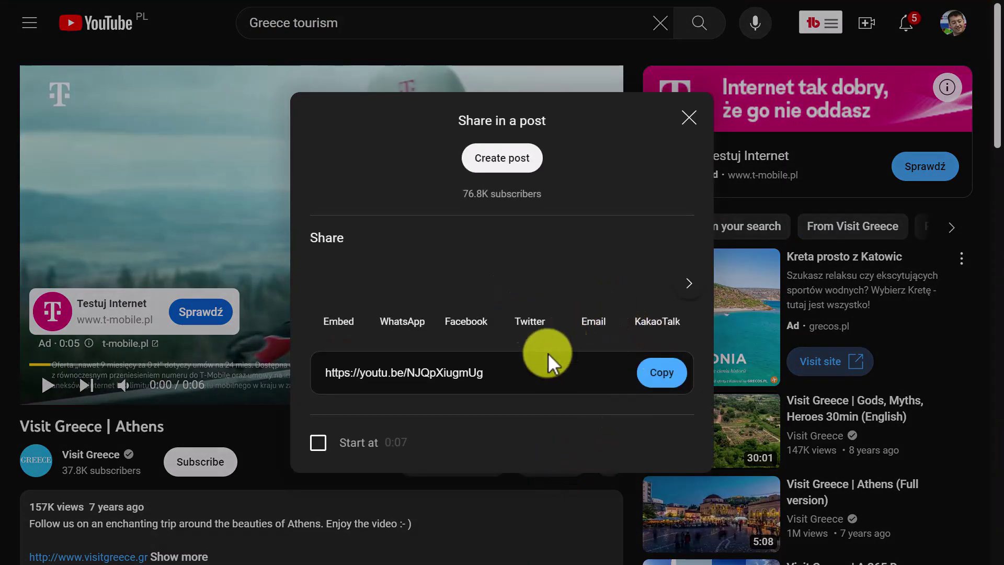
pyautogui.click(672, 374)
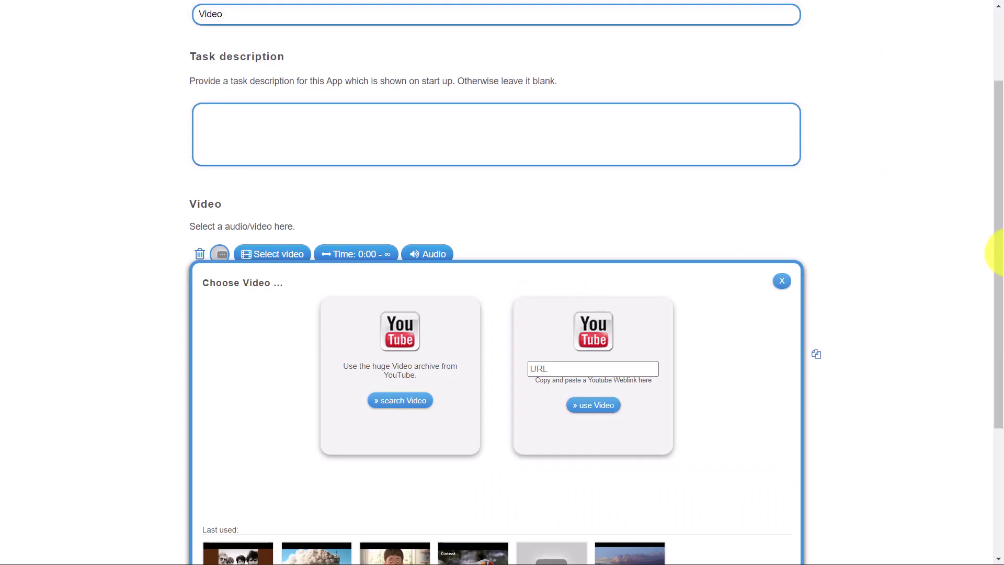
pyautogui.click(587, 366)
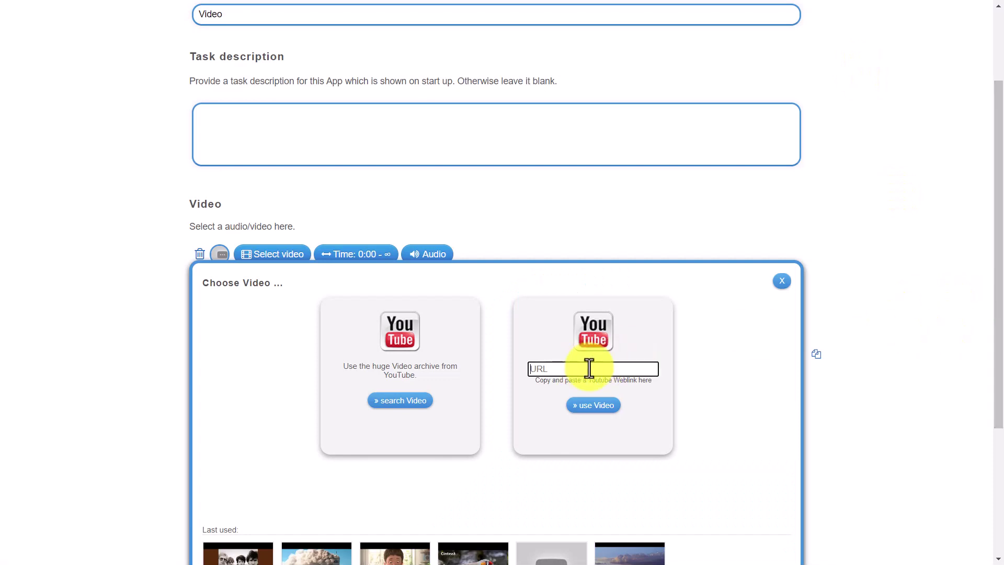
pyautogui.hotkey('ctrl', 'v')
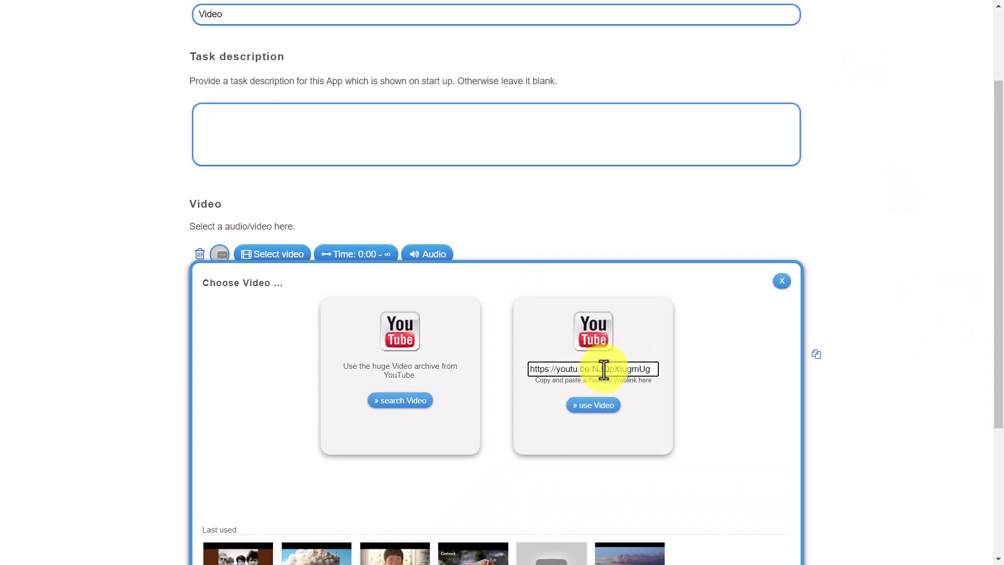
pyautogui.click(599, 406)
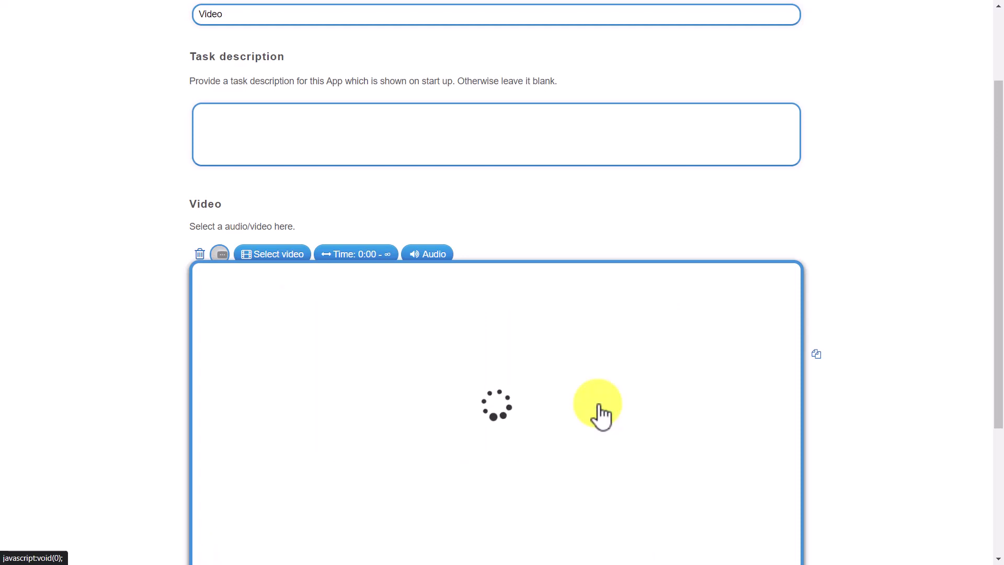
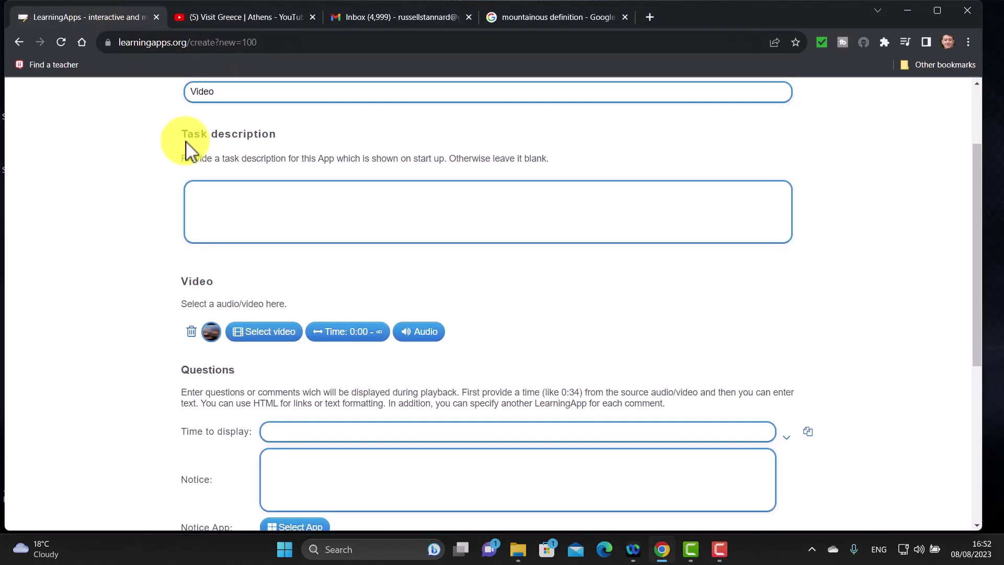
# - Set the first notice to display at 0:36 with the text "What things can you see in Athens", leaving the task description blank
pyautogui.click(249, 201)
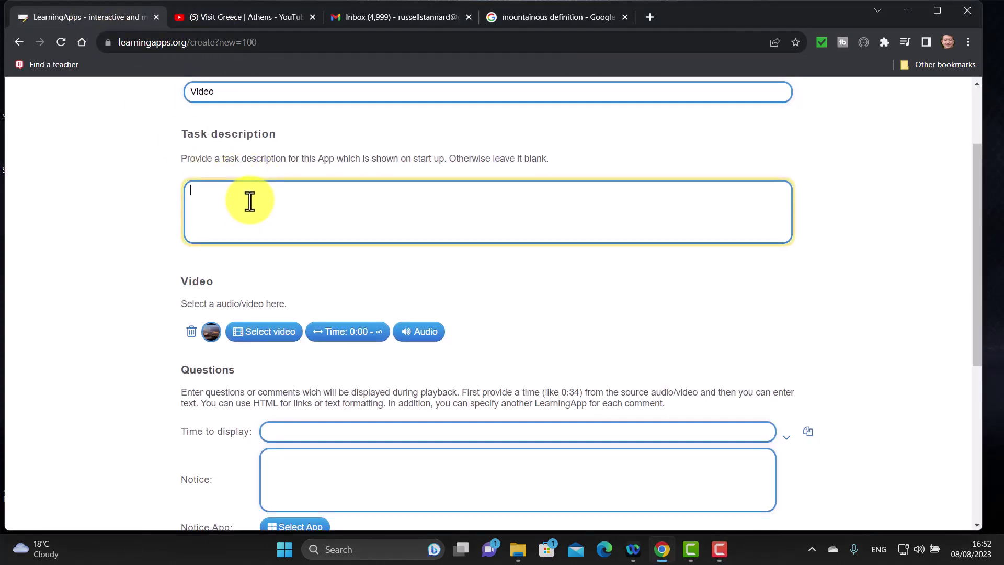
pyautogui.moveTo(982, 222); pyautogui.dragTo(987, 181)
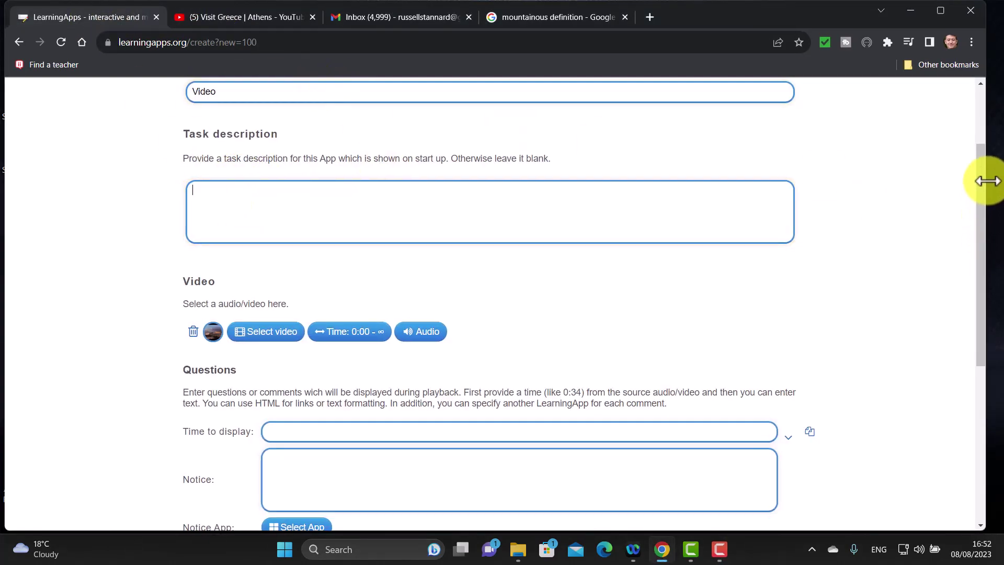
pyautogui.click(366, 431)
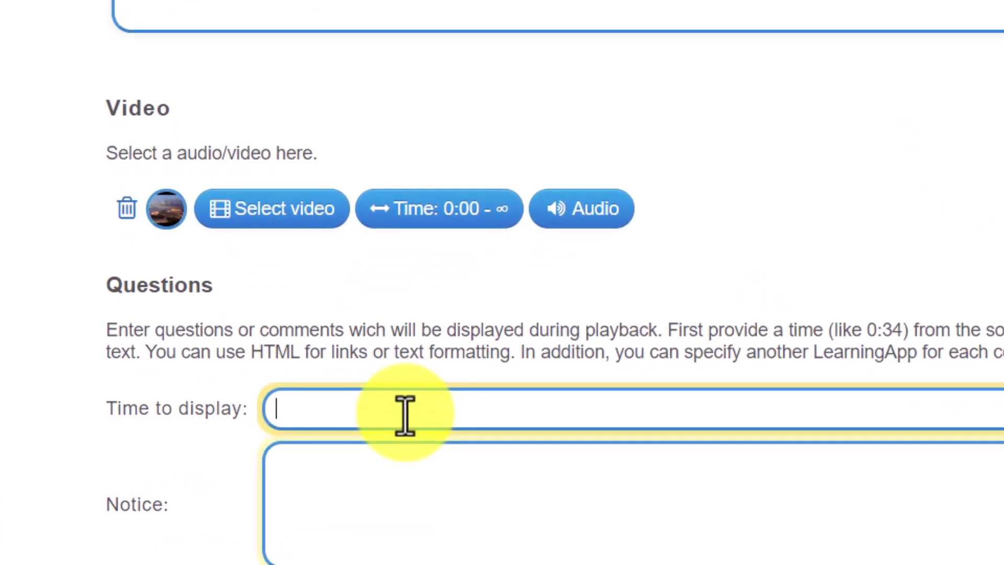
pyautogui.write('0:36')
pyautogui.click(392, 481)
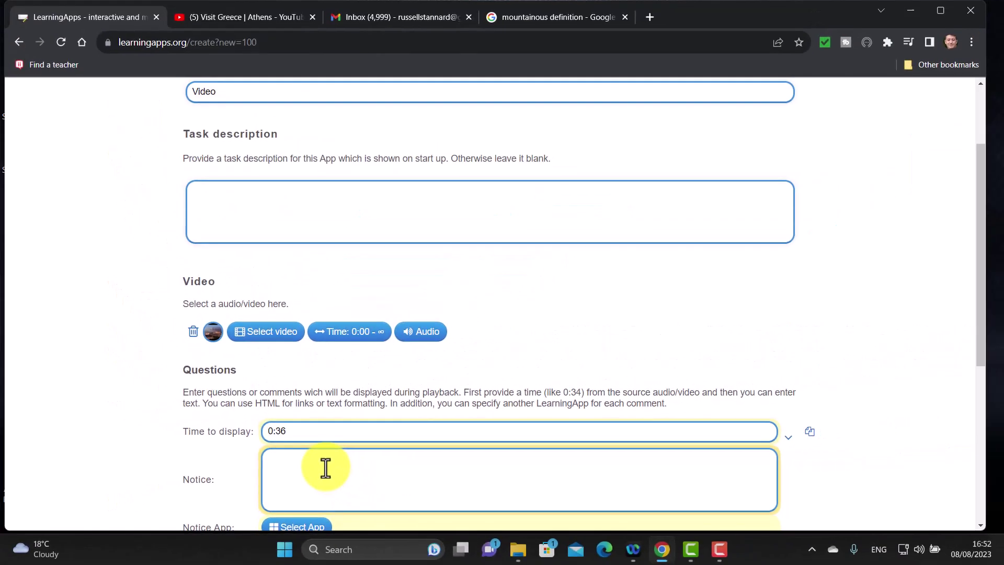
pyautogui.write('What things yo you see in Athens')
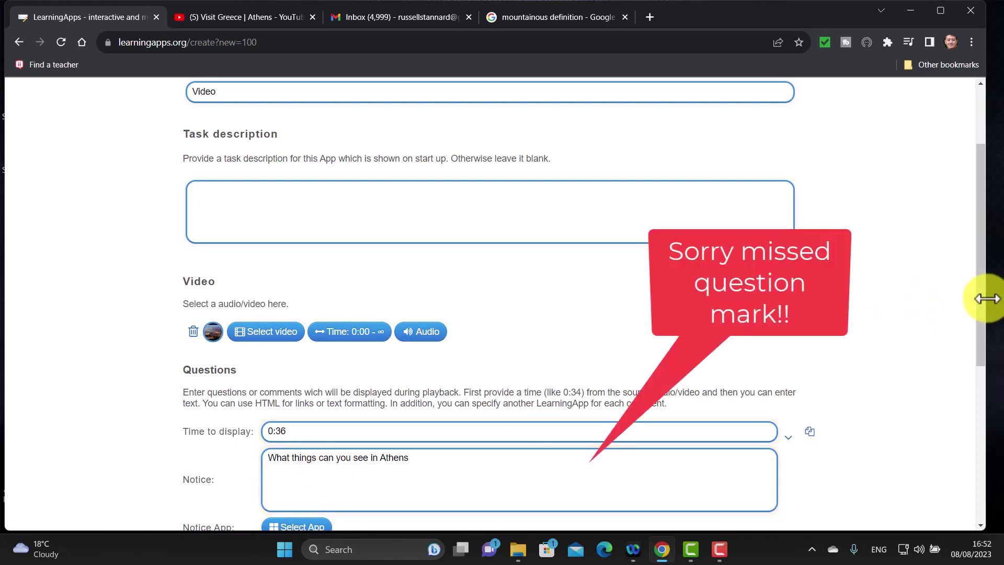
# - Add a second notice element to the video and set its display time to 0:55
pyautogui.moveTo(976, 309); pyautogui.dragTo(974, 373)
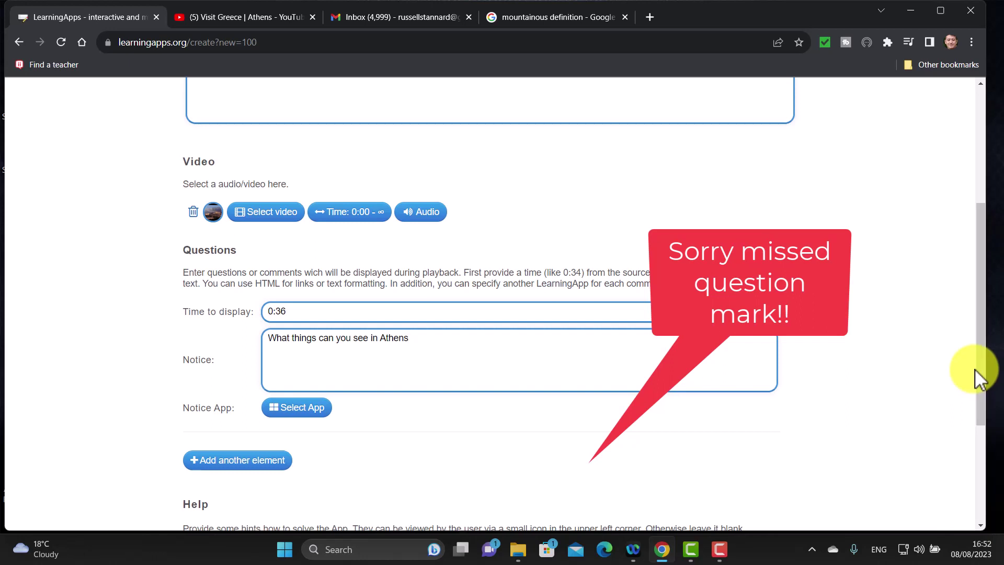
pyautogui.click(253, 462)
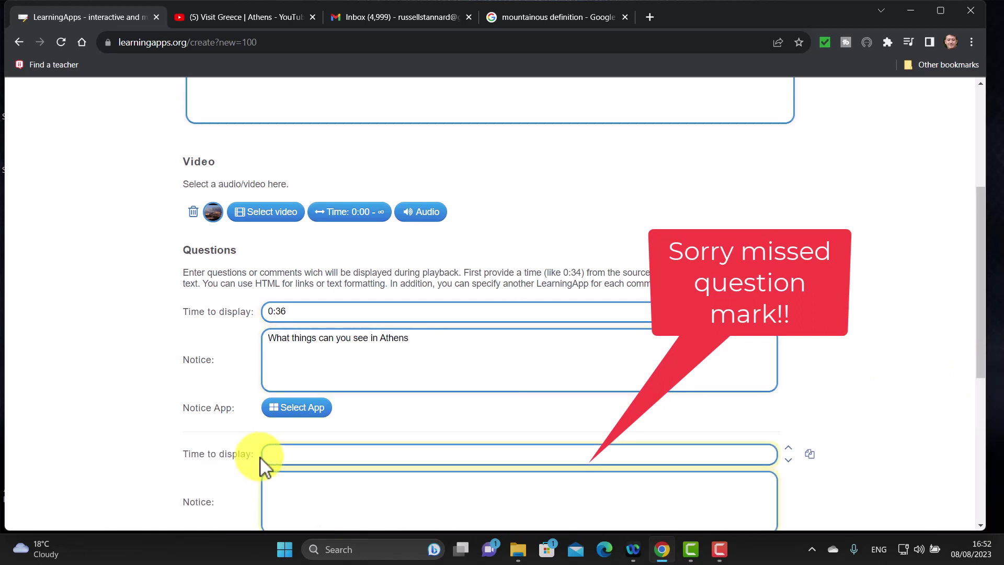
pyautogui.click(296, 459)
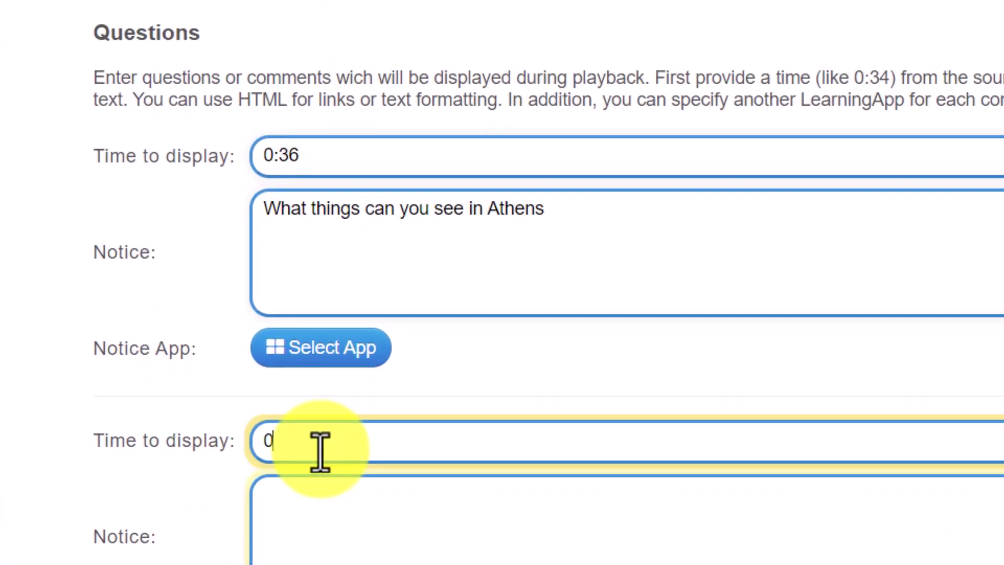
pyautogui.write(':55')
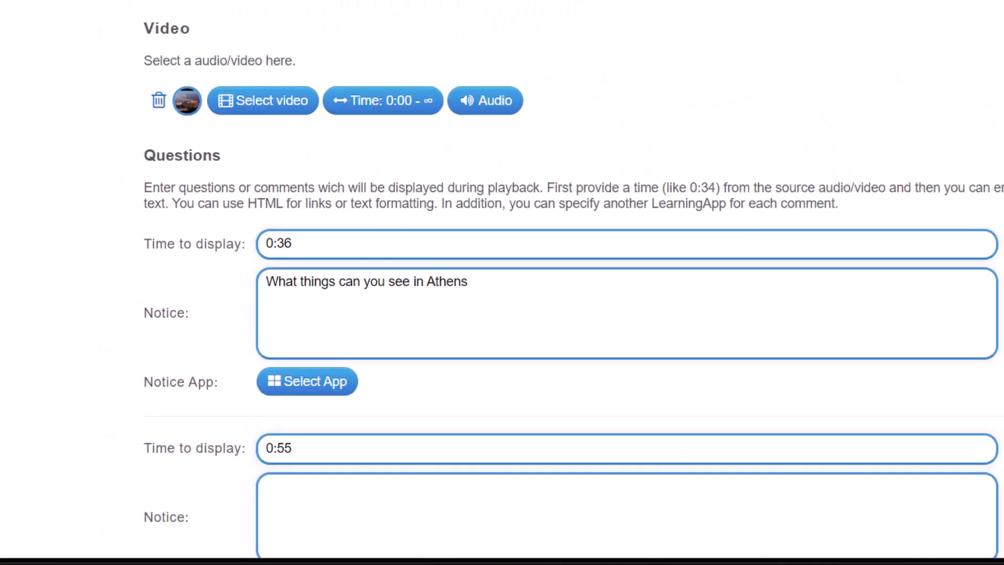
# - Enter "What island does the video focus on?" as the text of the second notice
pyautogui.scroll(-2, 986, 332)
pyautogui.click(373, 282)
pyautogui.write('Wjat')
pyautogui.press('BackSpace')
pyautogui.press('BackSpace')
pyautogui.write('hat Island do')
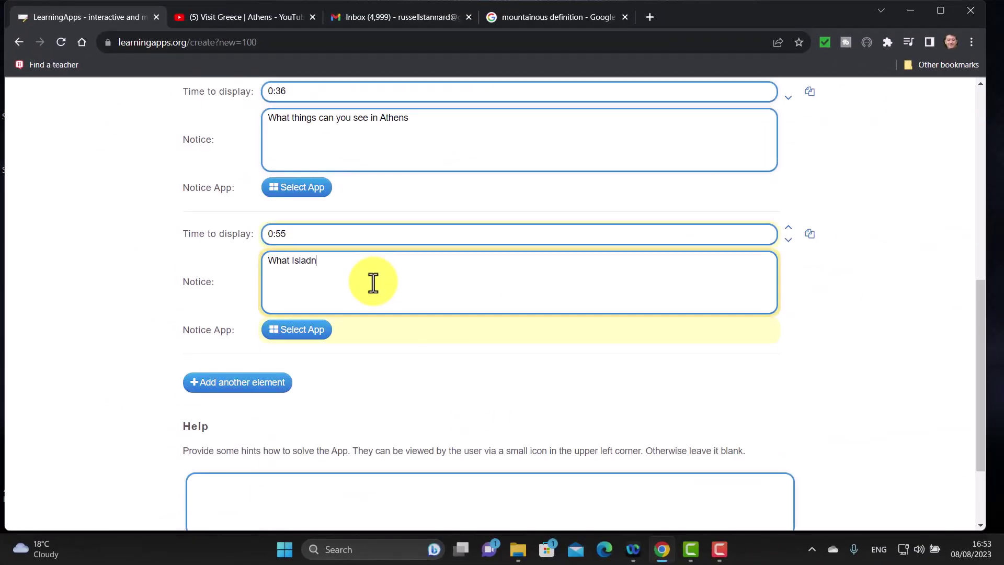
pyautogui.write('es the video focus on?')
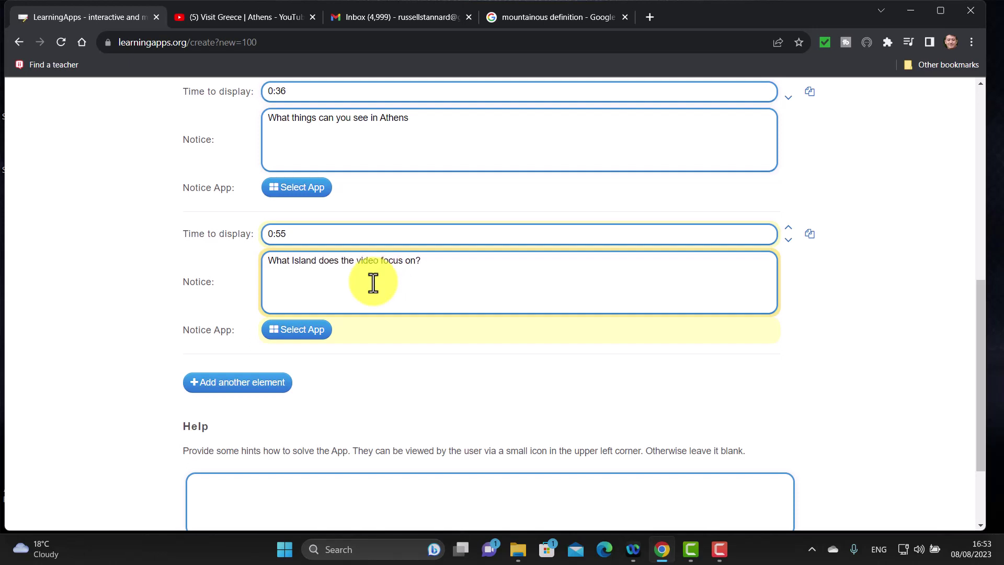
pyautogui.press('BackSpace')
pyautogui.write('i')
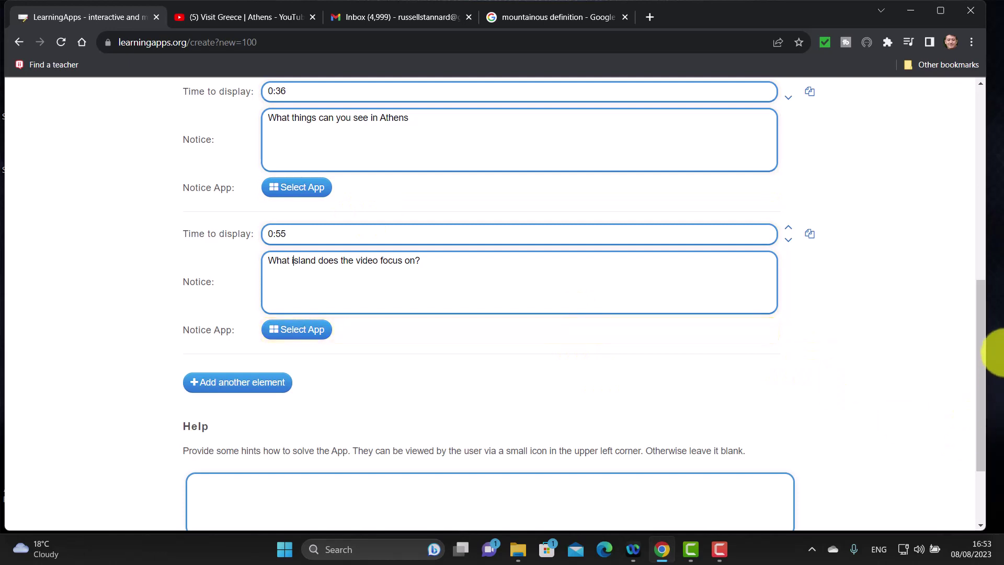
# - Finish editing the video app, show its preview and start playing the video
pyautogui.scroll(-1, 982, 381)
pyautogui.scroll(-2, 980, 380)
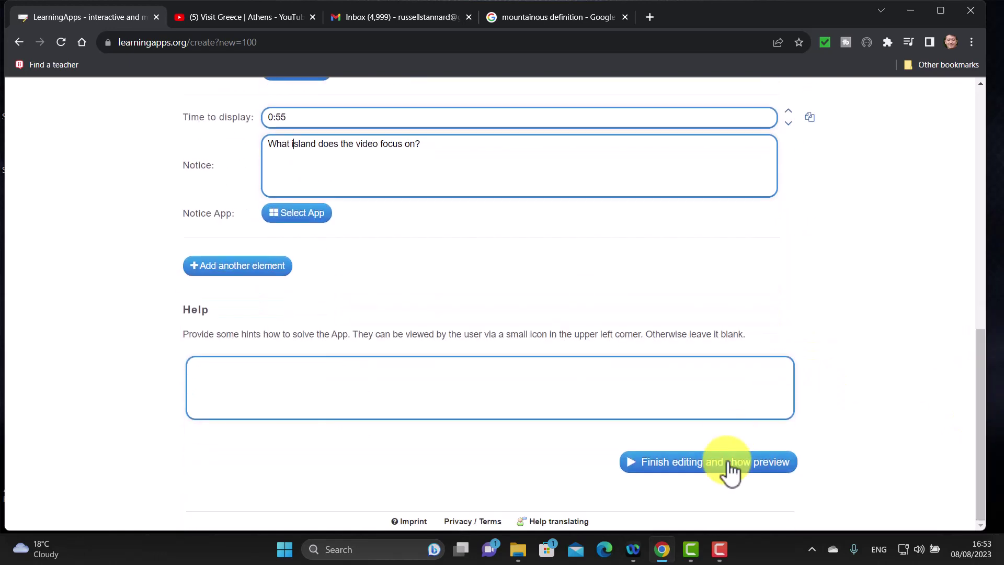
pyautogui.click(701, 464)
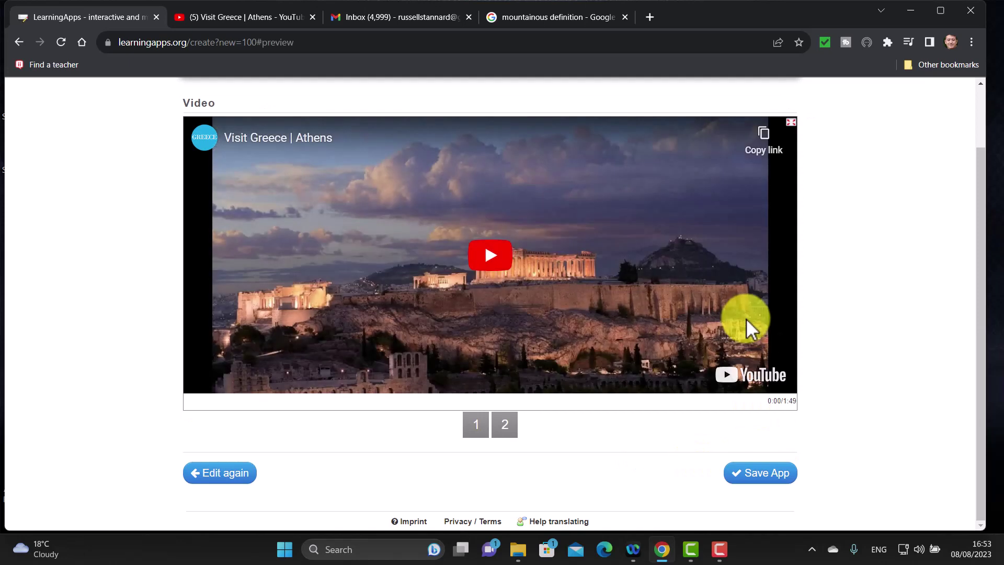
pyautogui.click(493, 264)
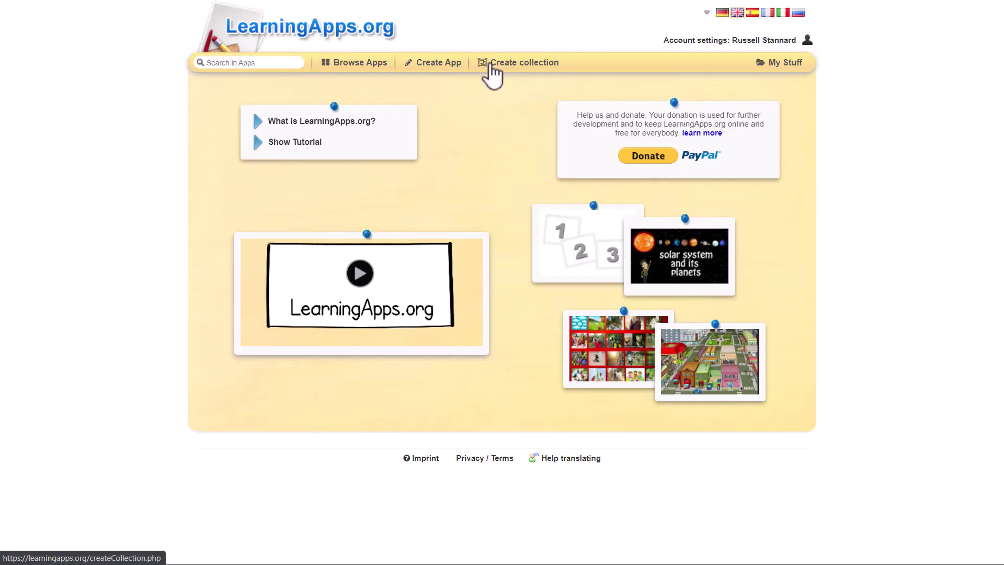
# - Go to the account's own saved apps and create a new folder named "Spanish"
pyautogui.click(777, 69)
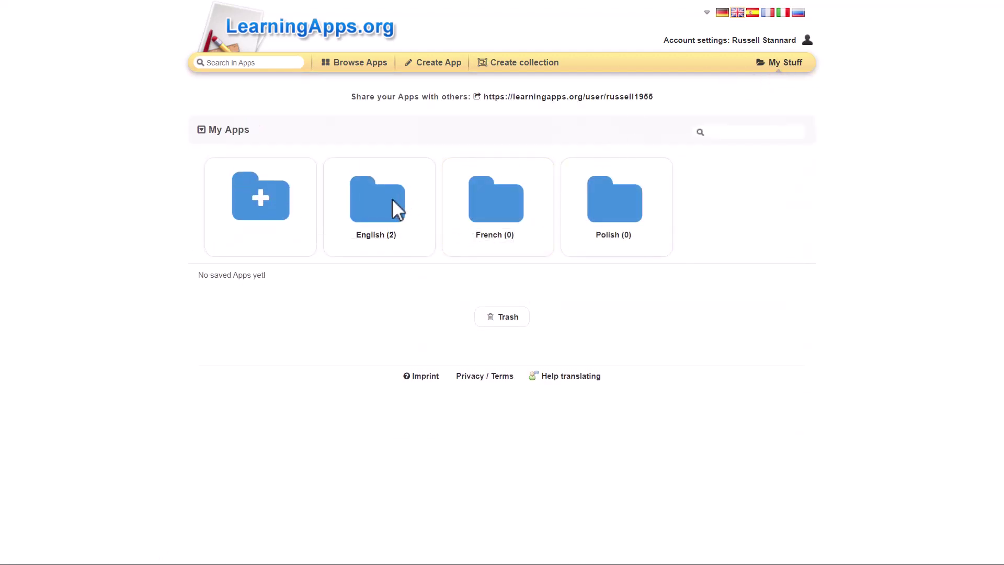
pyautogui.moveTo(395, 220)
pyautogui.moveTo(268, 197)
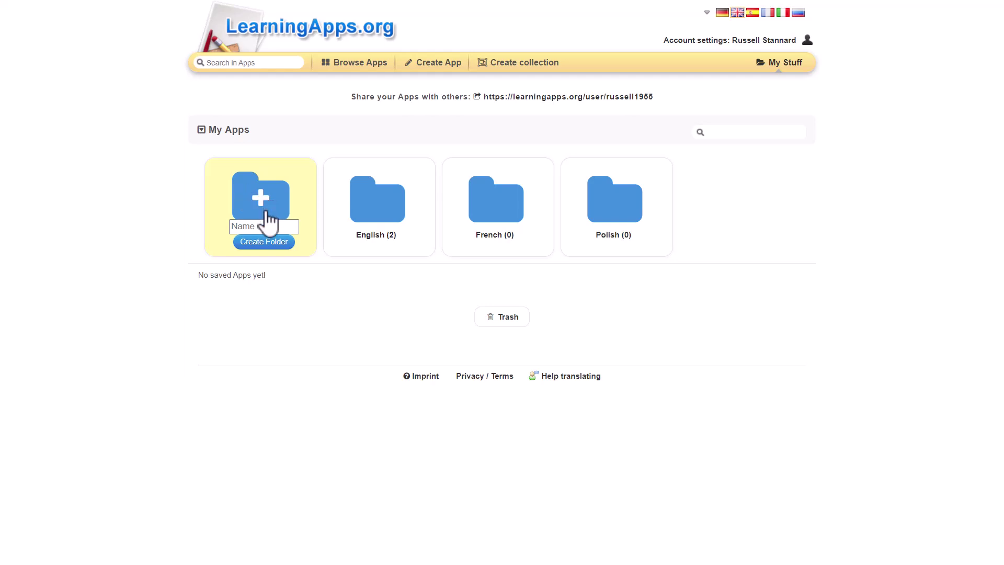
pyautogui.click(265, 228)
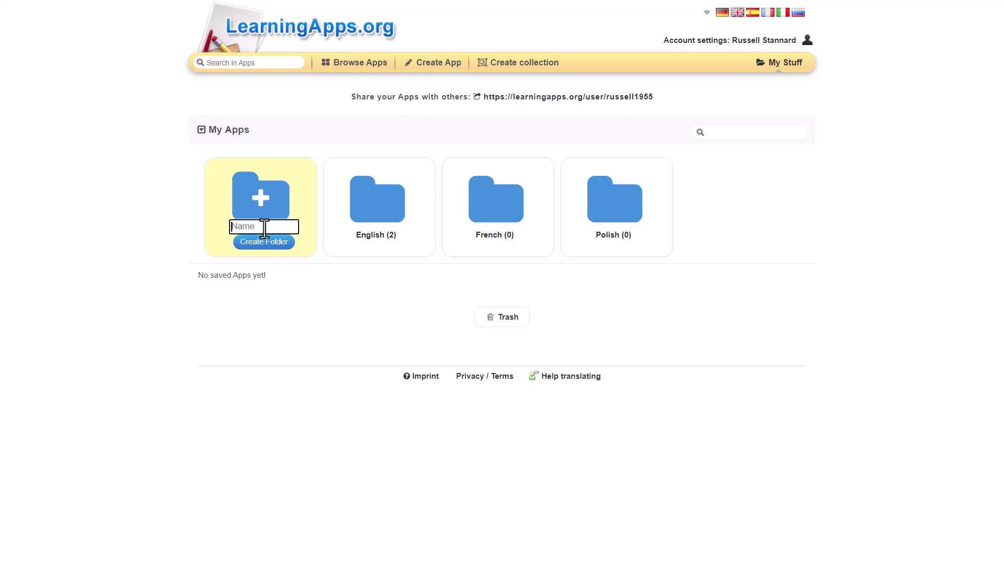
pyautogui.write('Spanish')
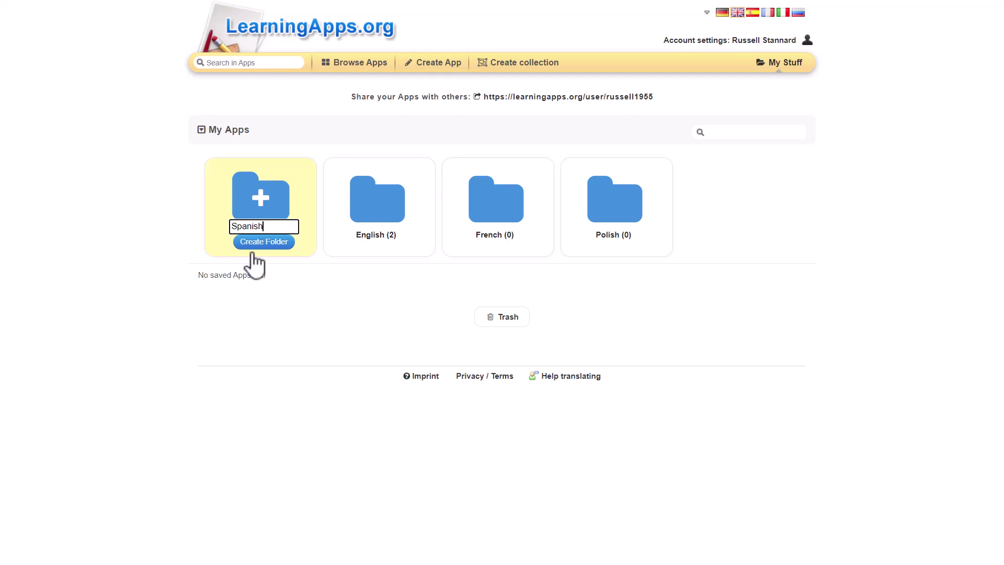
pyautogui.click(263, 244)
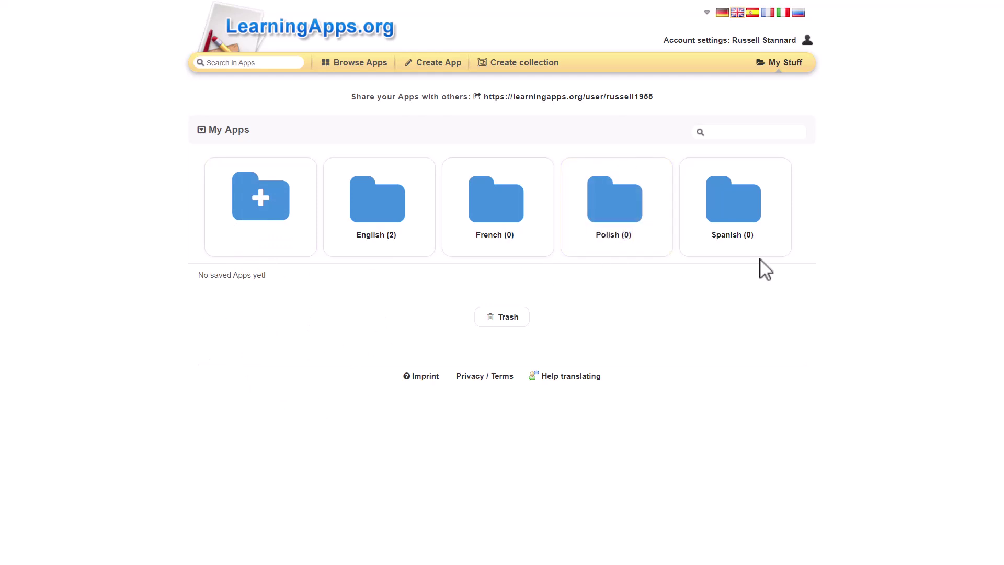
pyautogui.moveTo(792, 197)
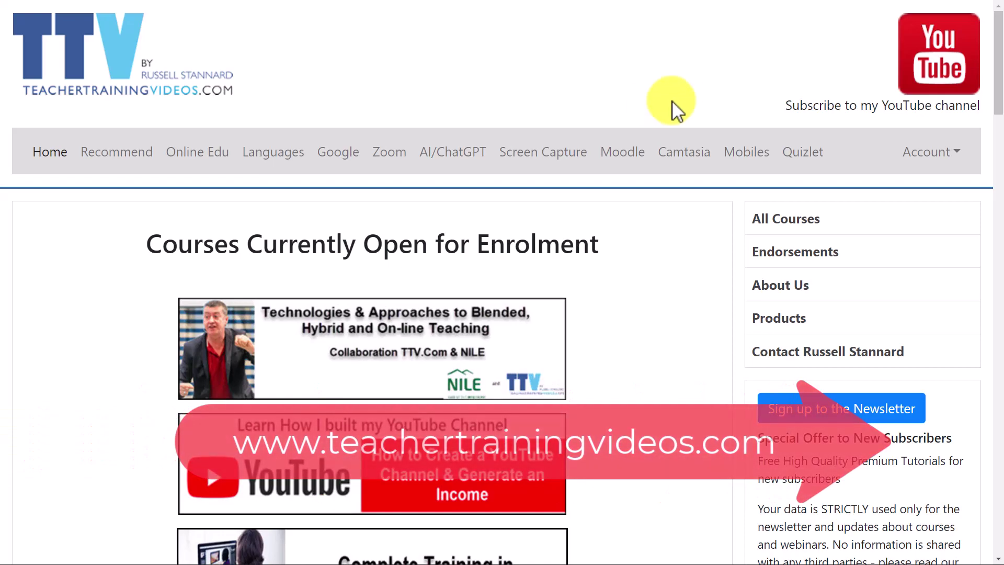
pyautogui.moveTo(998, 89)
pyautogui.mouseDown()
pyautogui.moveTo(987, 473)
pyautogui.moveTo(997, 75)
pyautogui.mouseUp()
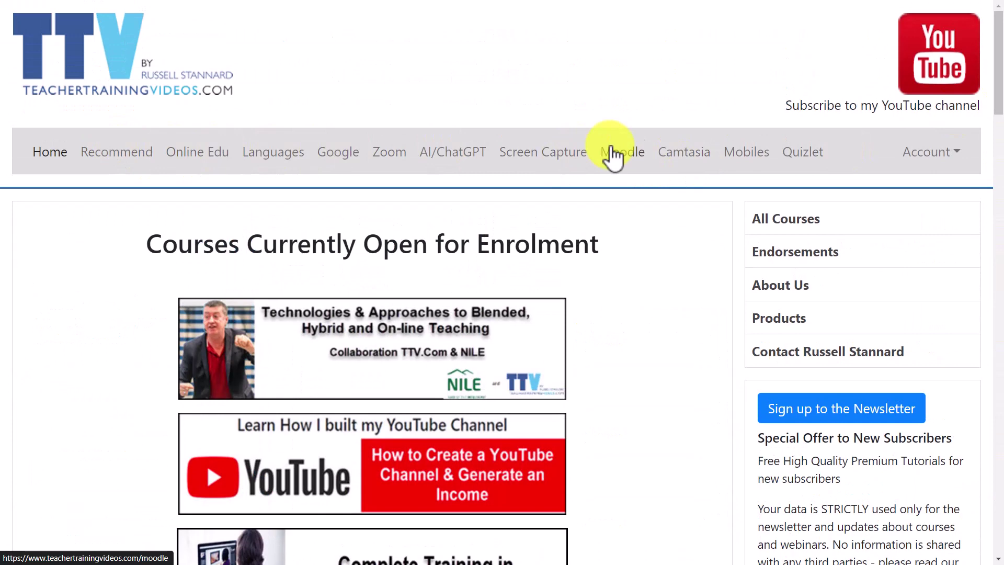
pyautogui.scroll(-2, 983, 115)
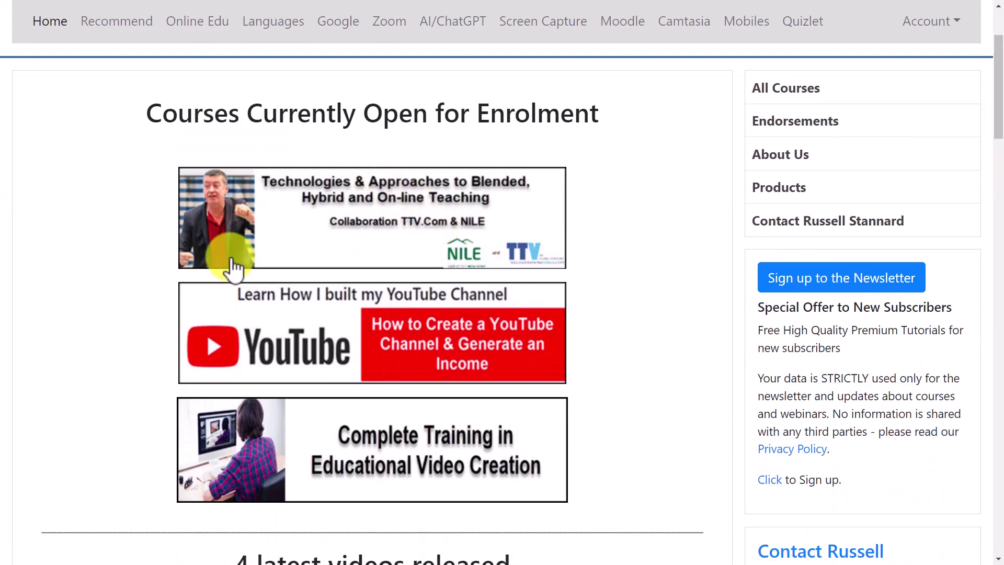